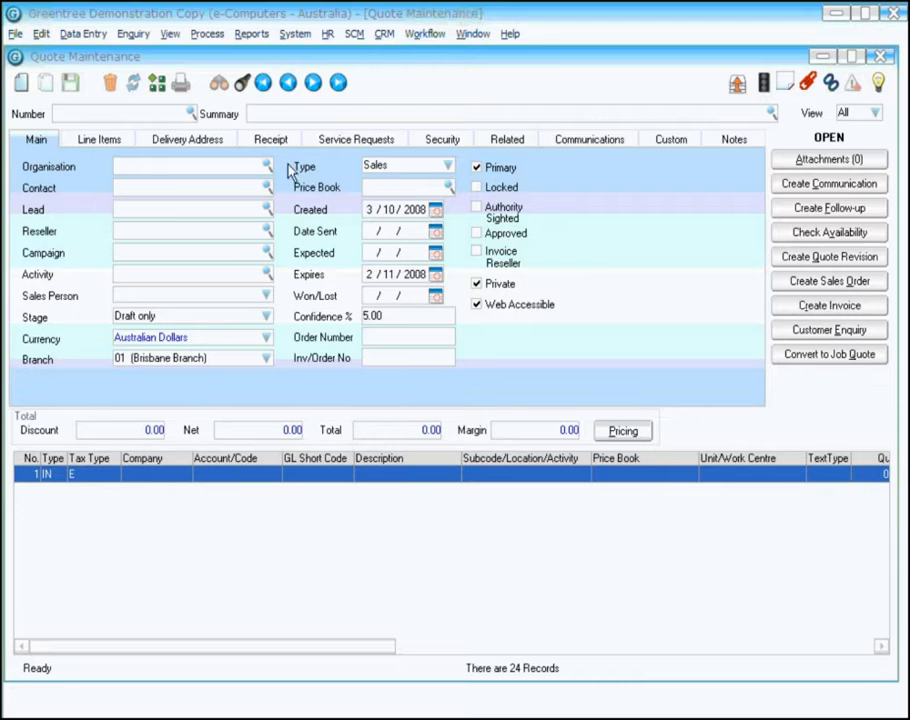
Step: Set the new quote's organisation to Kangan Education Unit and acknowledge the instant alert
left_click(267, 167)
type("Kan")
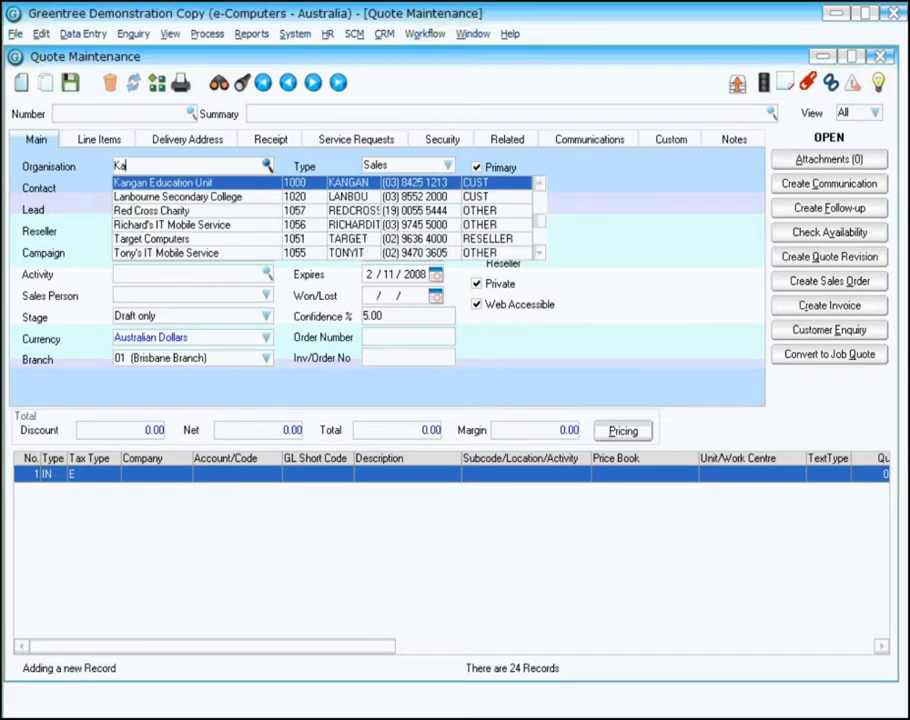
left_click(165, 184)
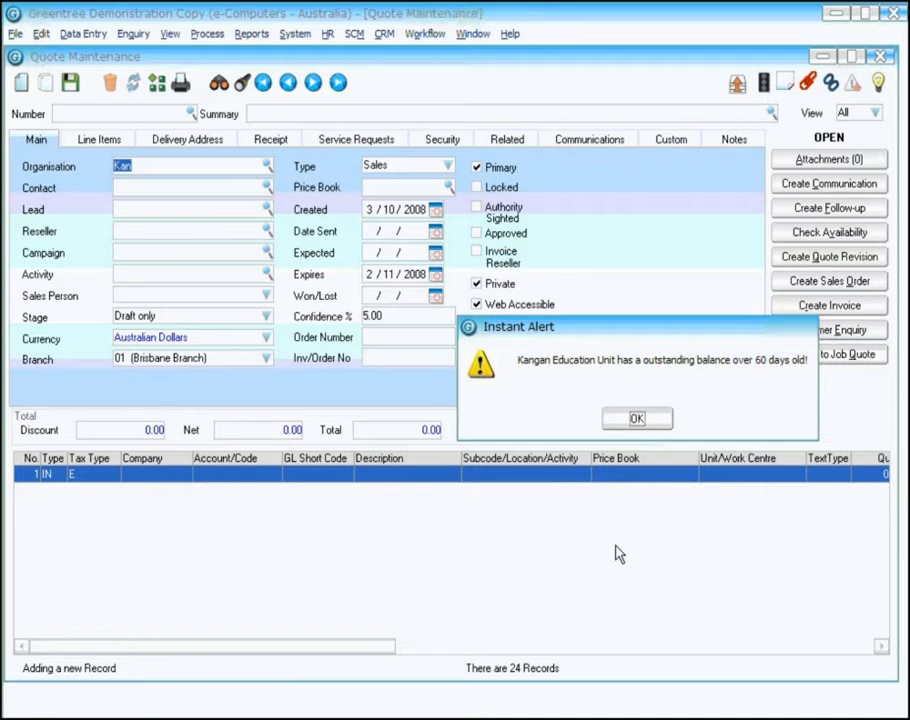
left_click(636, 419)
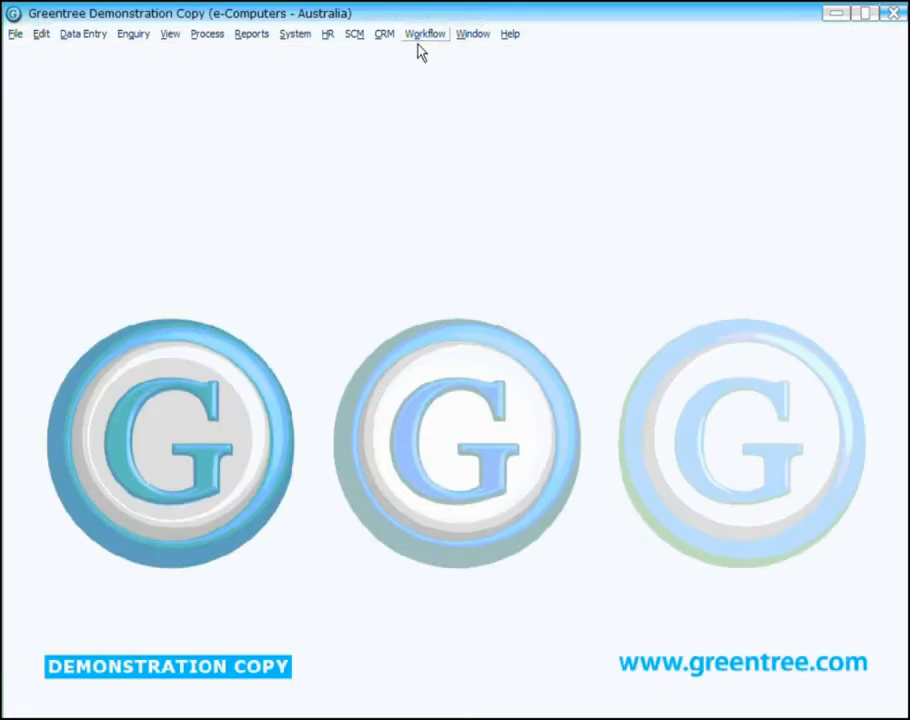
Step: Open Rule Maintenance for approvals and alerts
left_click(424, 36)
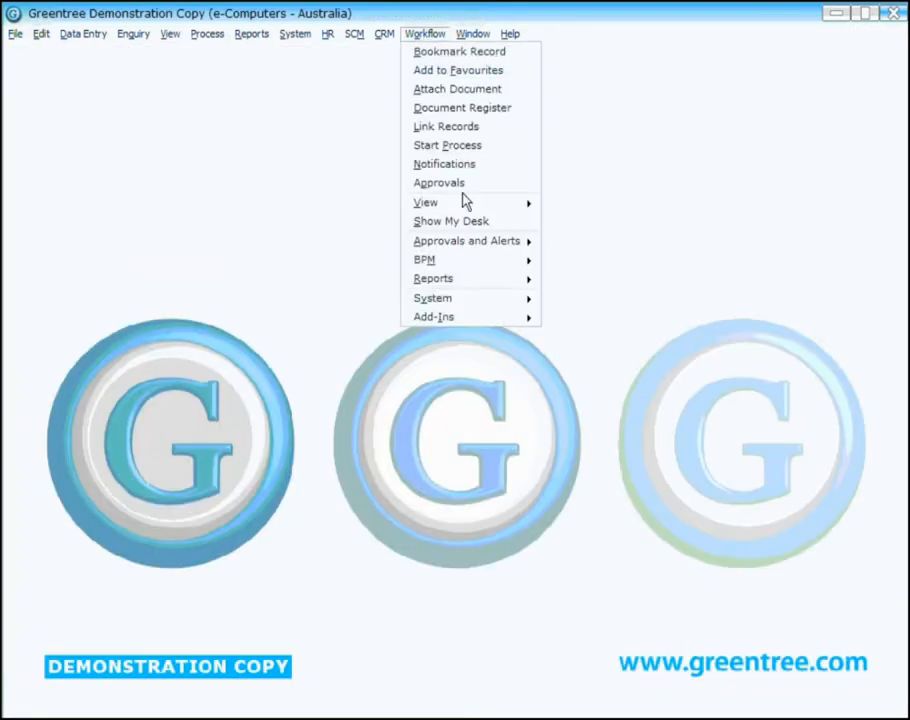
mouse_move(491, 252)
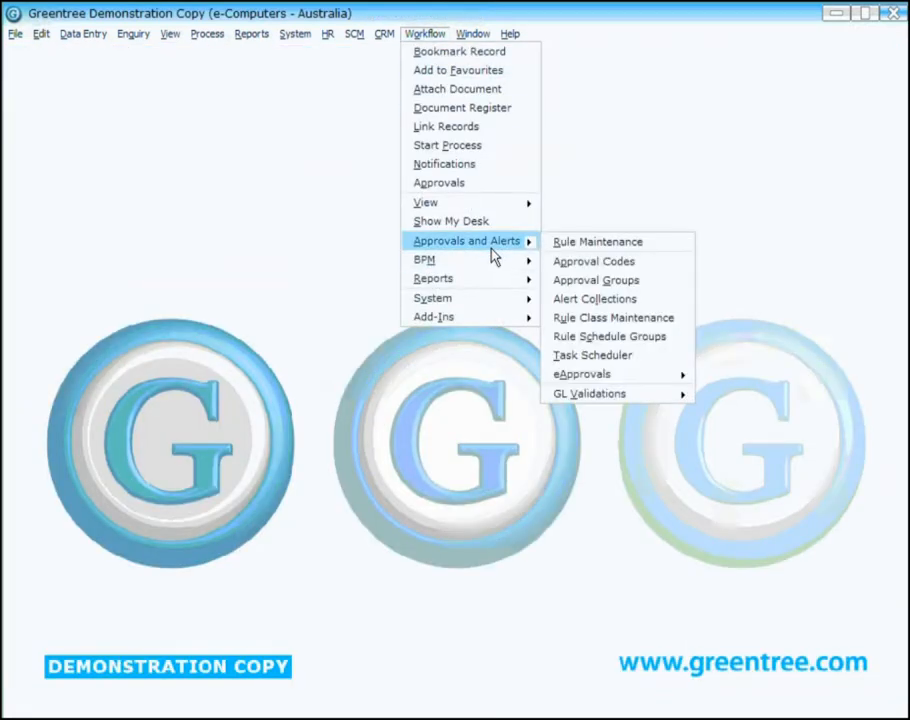
left_click(598, 243)
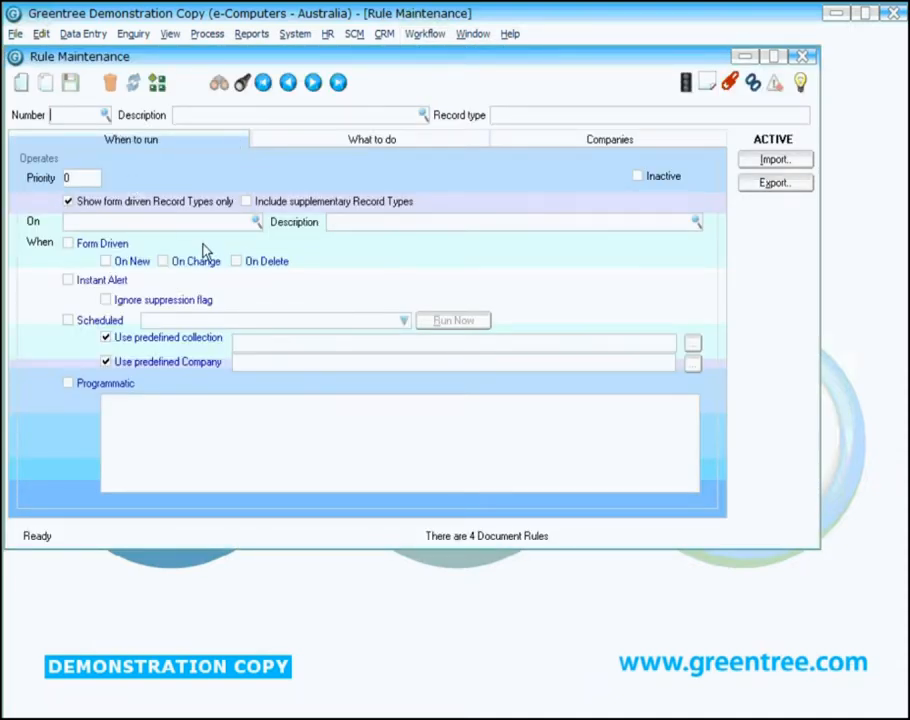
Step: Set the new rule to operate on the CRMOrganisation record type and run as an Instant Alert
left_click(130, 224)
type("CRMO")
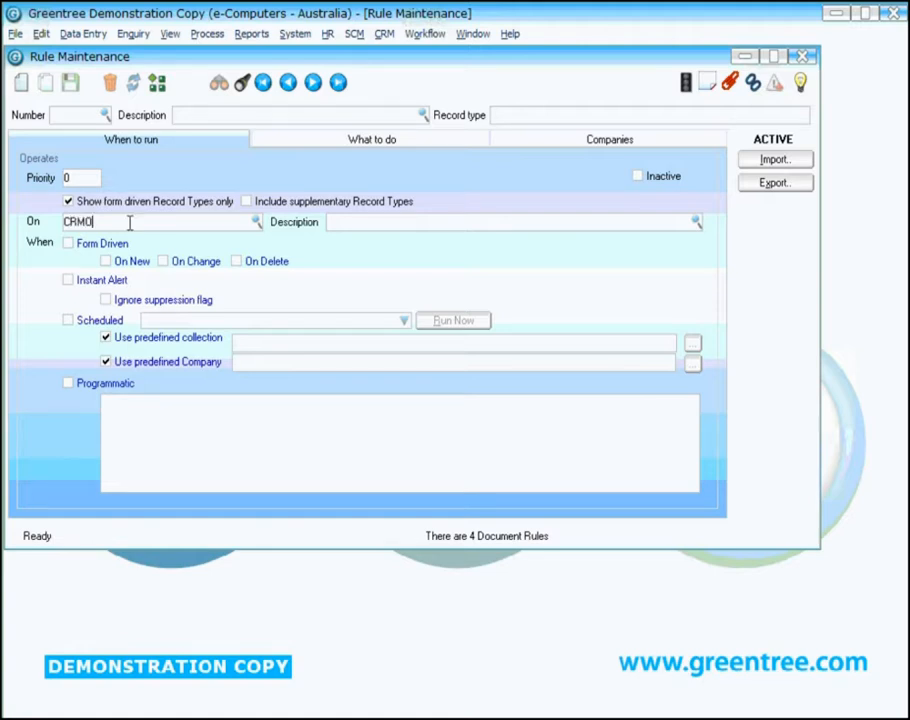
left_click(258, 224)
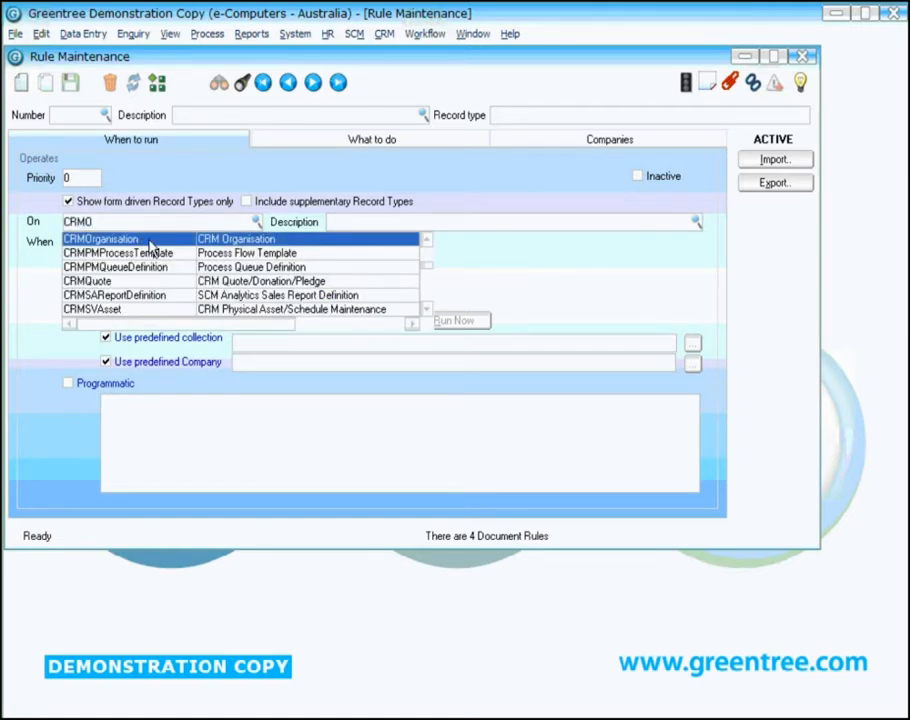
left_click(150, 245)
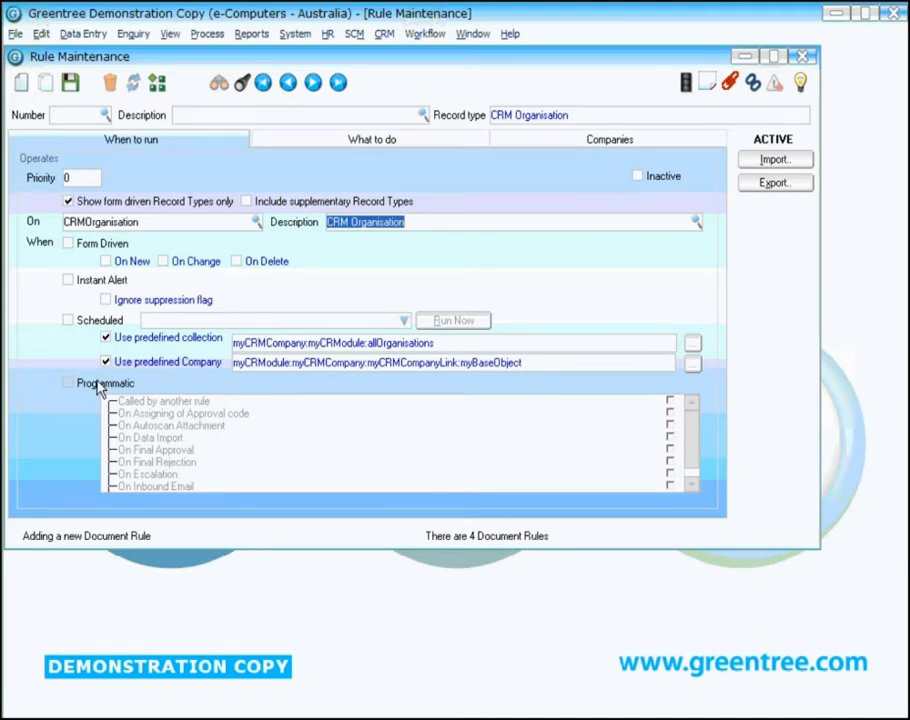
left_click(95, 281)
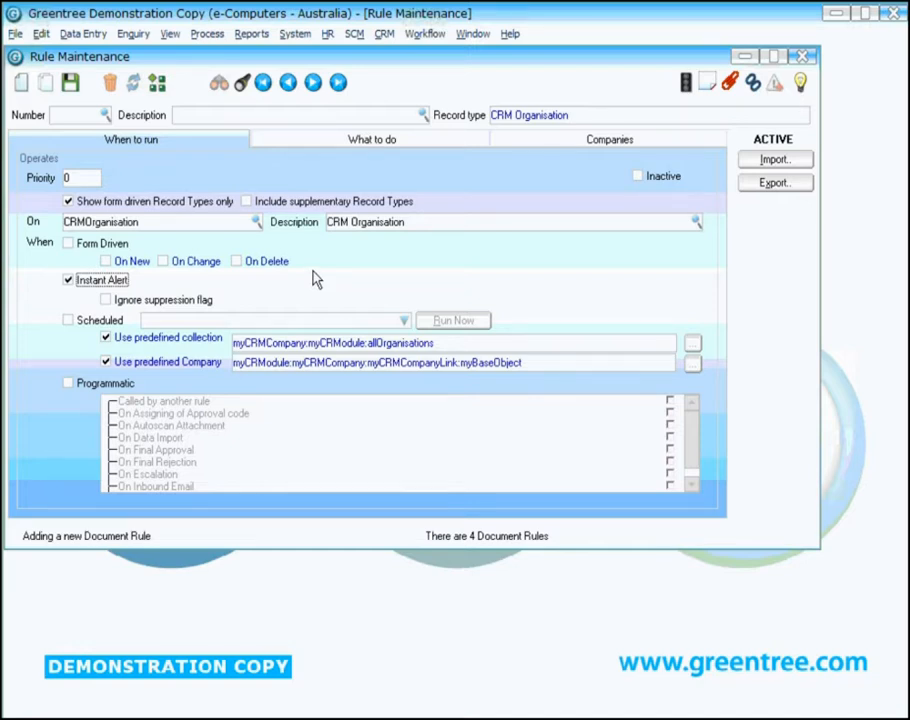
Step: Add a Record selection criteria condition to the rule's What to do conditions
left_click(299, 142)
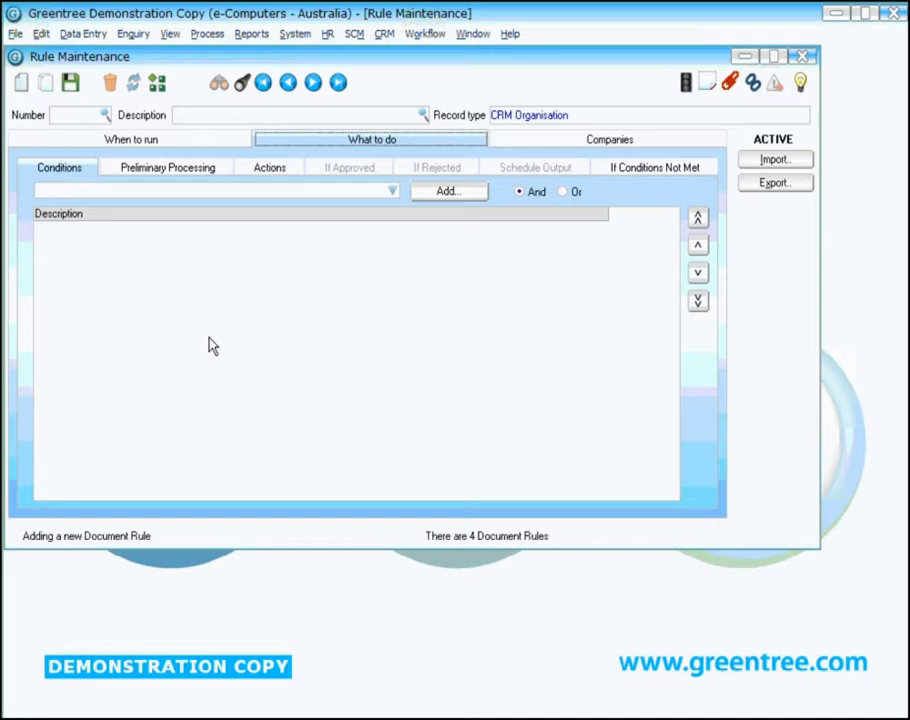
left_click(392, 191)
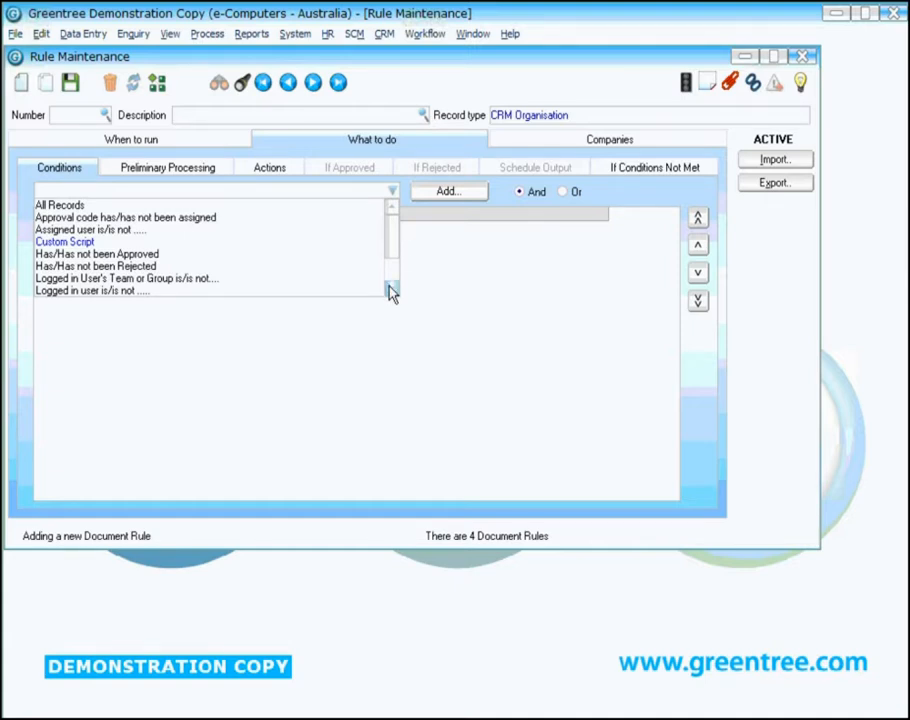
scroll(390, 290, "down", 2)
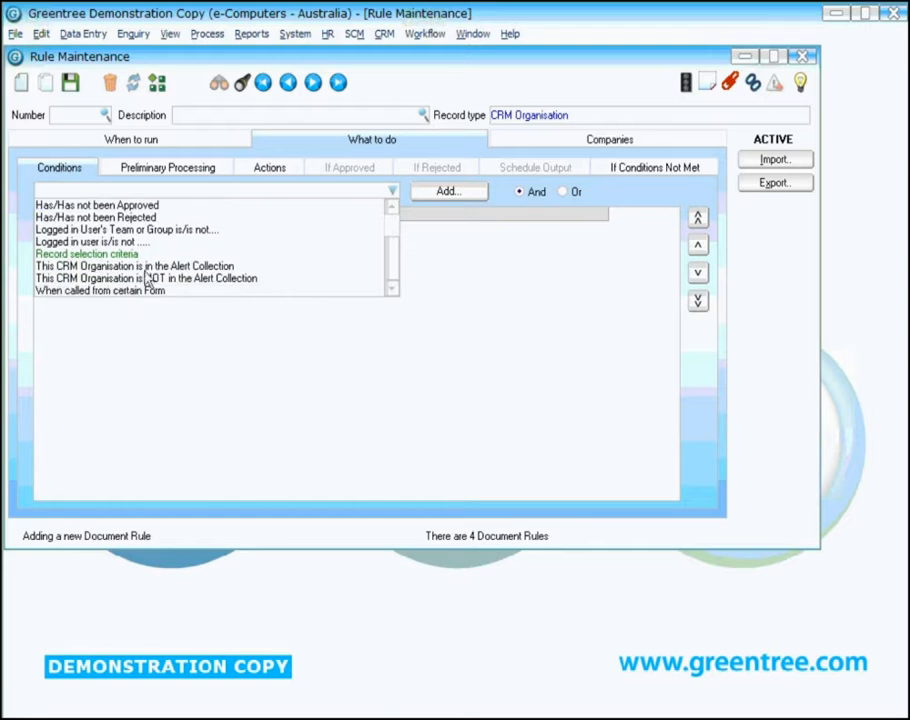
left_click(88, 255)
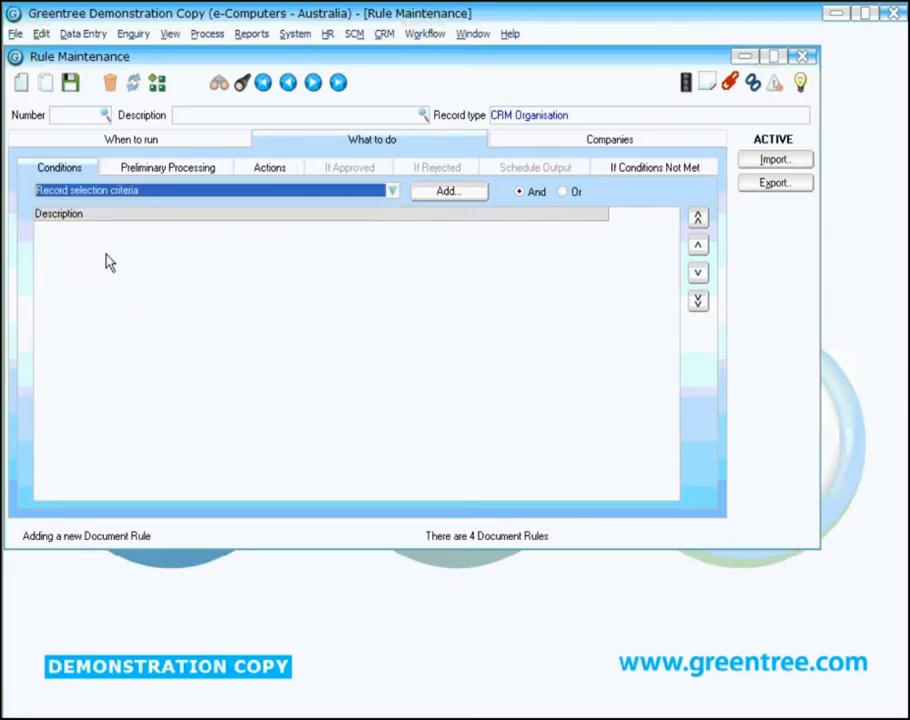
left_click(459, 196)
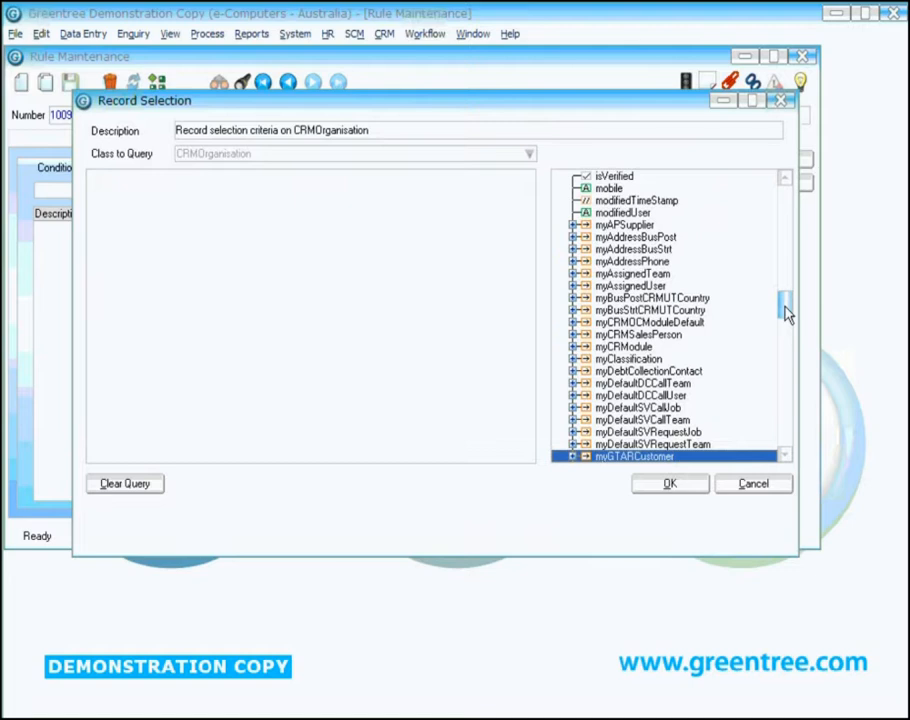
Step: Expand myGTARCustomer and its myCustomer reference in the CRMOrganisation property tree
left_click_drag(786, 312, 784, 175)
left_click(690, 180)
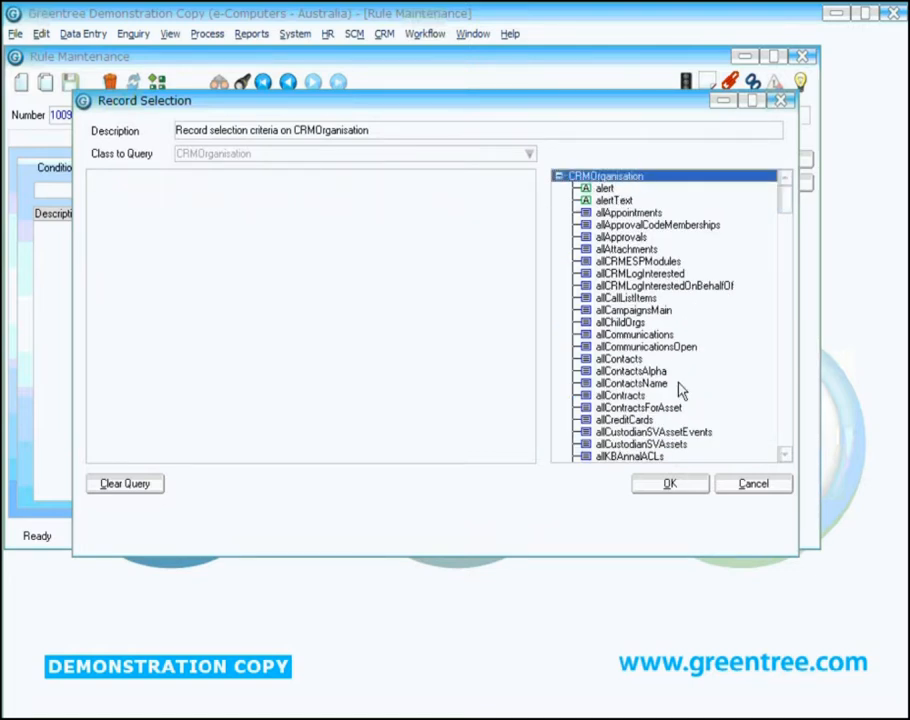
left_click(786, 436)
left_click(786, 436)
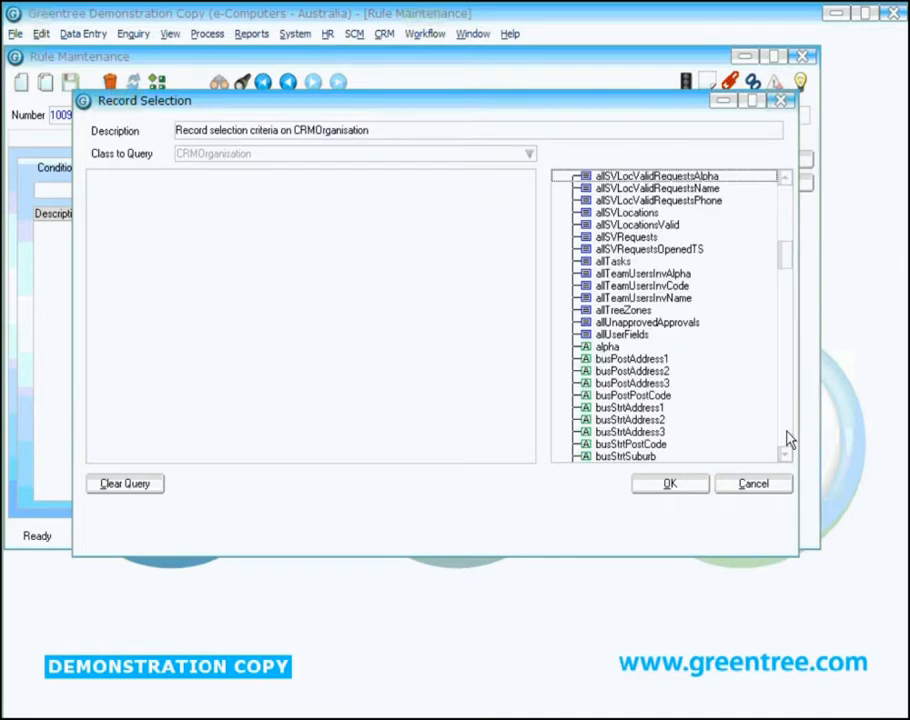
left_click_drag(785, 459, 786, 462)
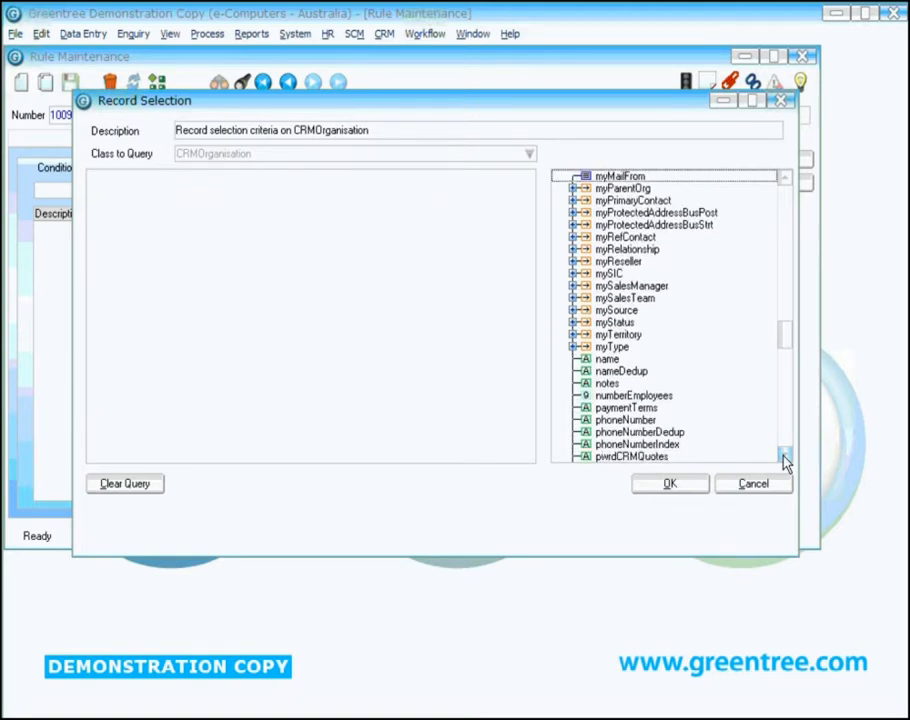
left_click_drag(783, 179, 782, 179)
left_click(660, 358)
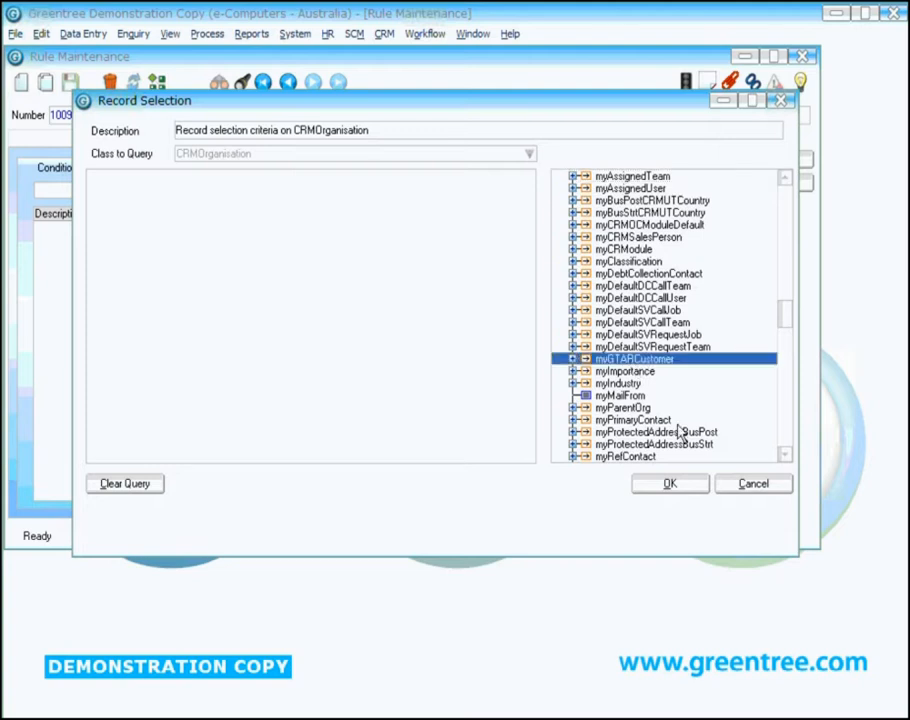
left_click(572, 358)
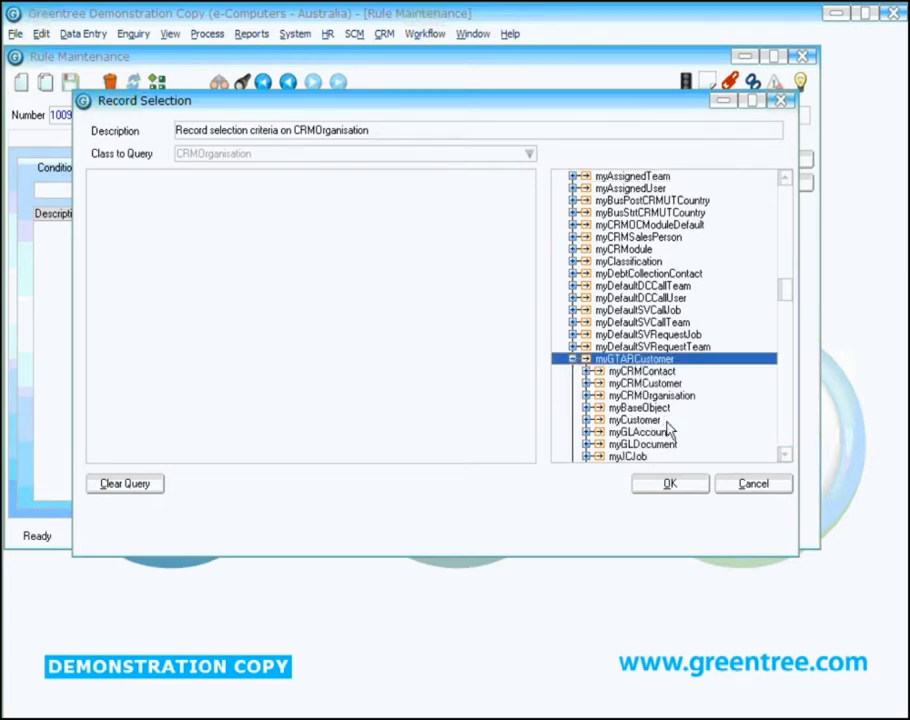
left_click(664, 421)
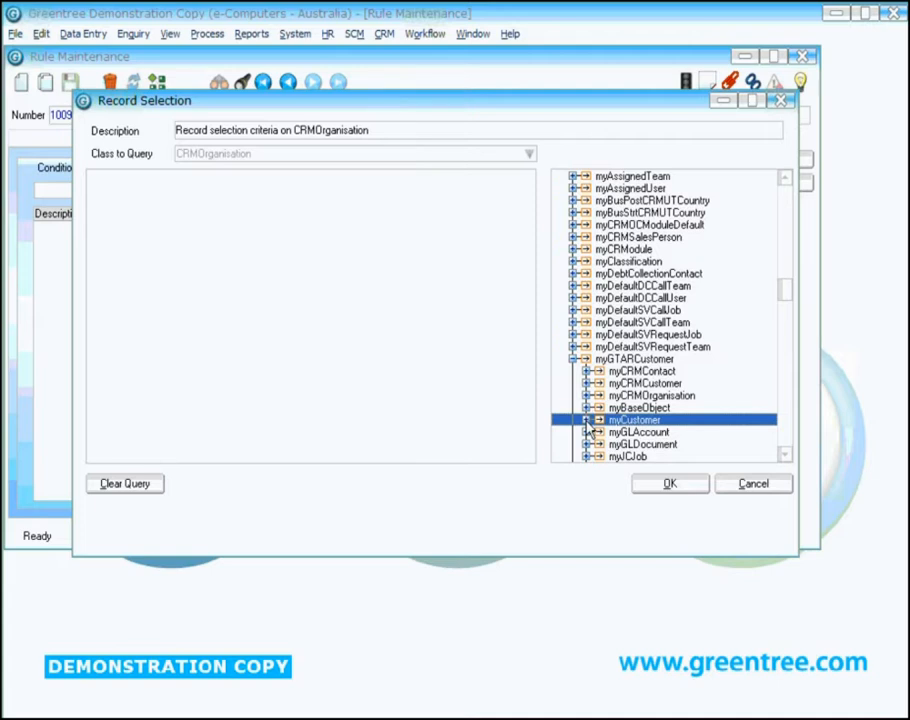
left_click(587, 421)
Step: Find myCurrentPeriodSummary among the myCustomer properties and expand it
left_click(785, 456)
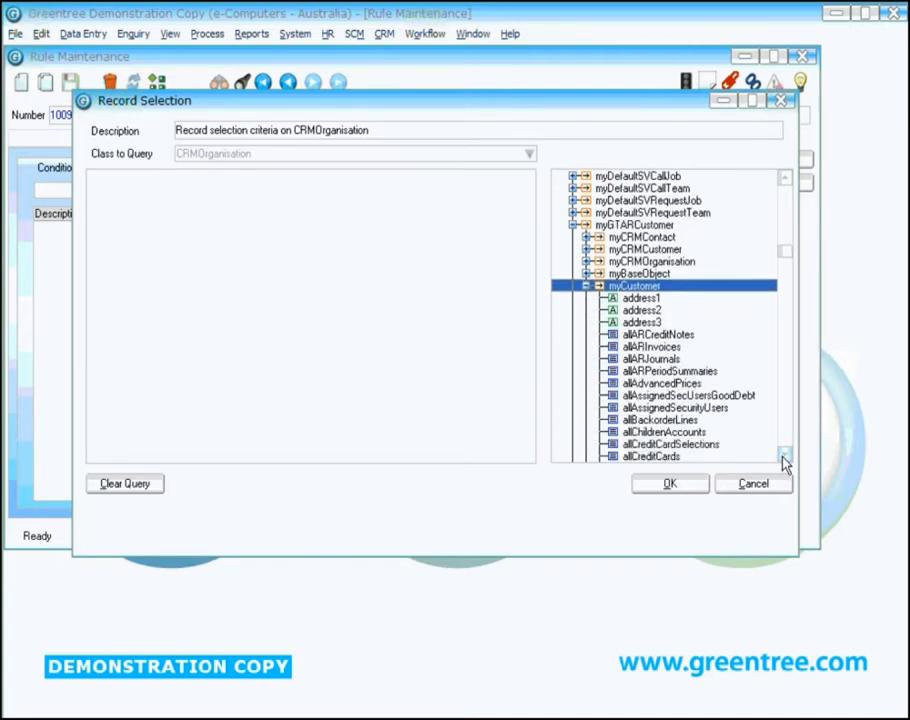
left_click(785, 457)
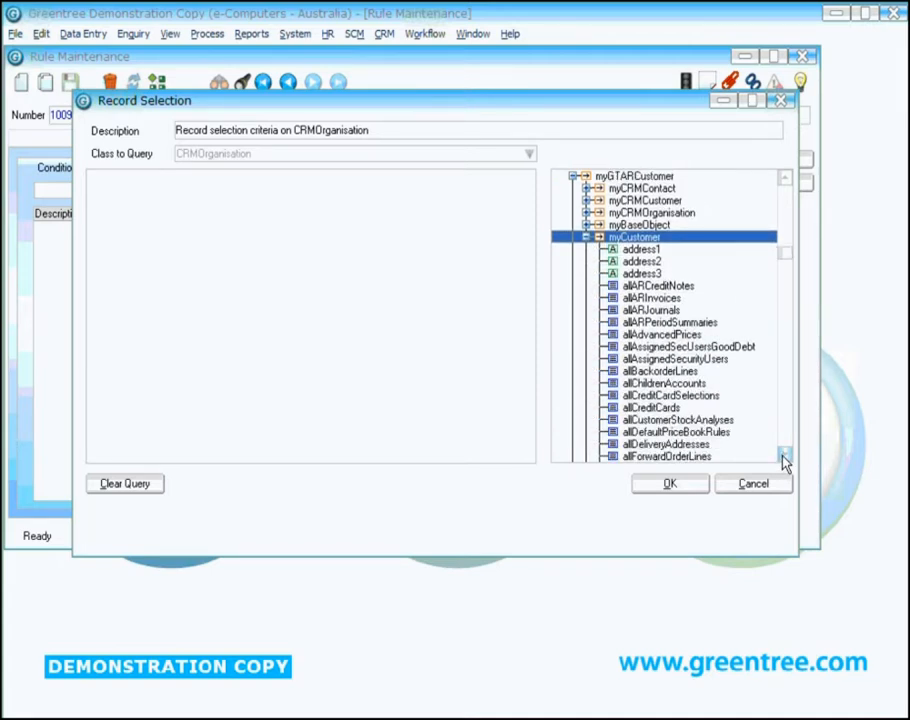
left_click(785, 457)
left_click(785, 457)
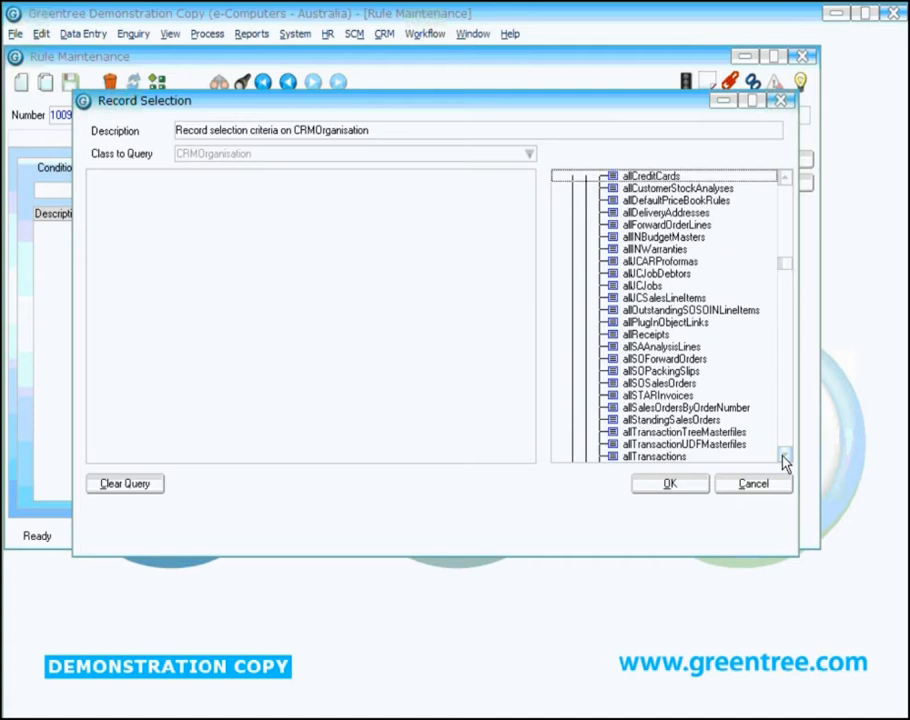
left_click(785, 457)
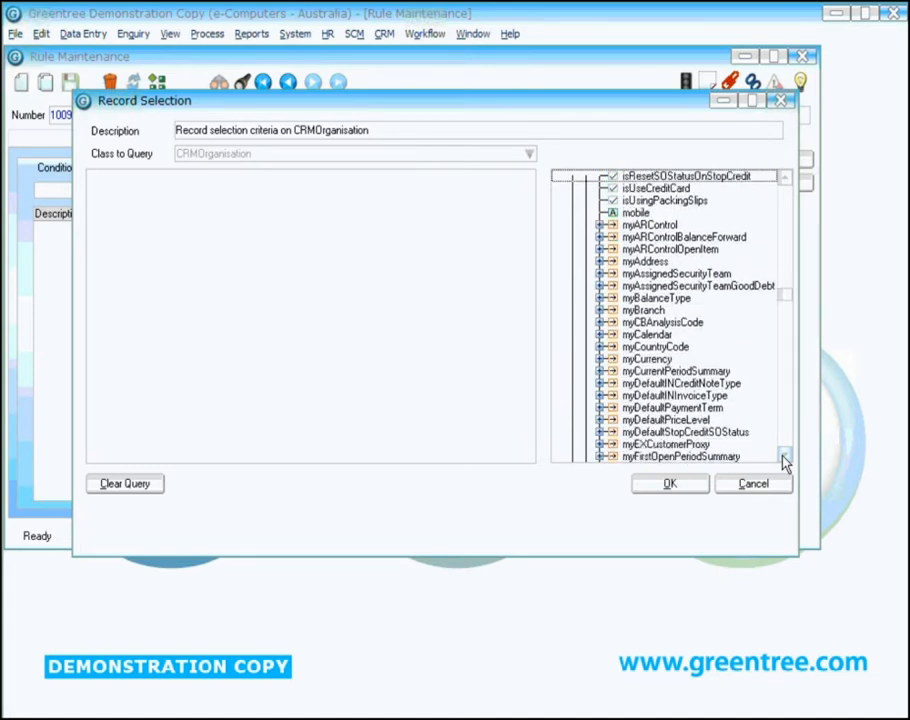
left_click(681, 324)
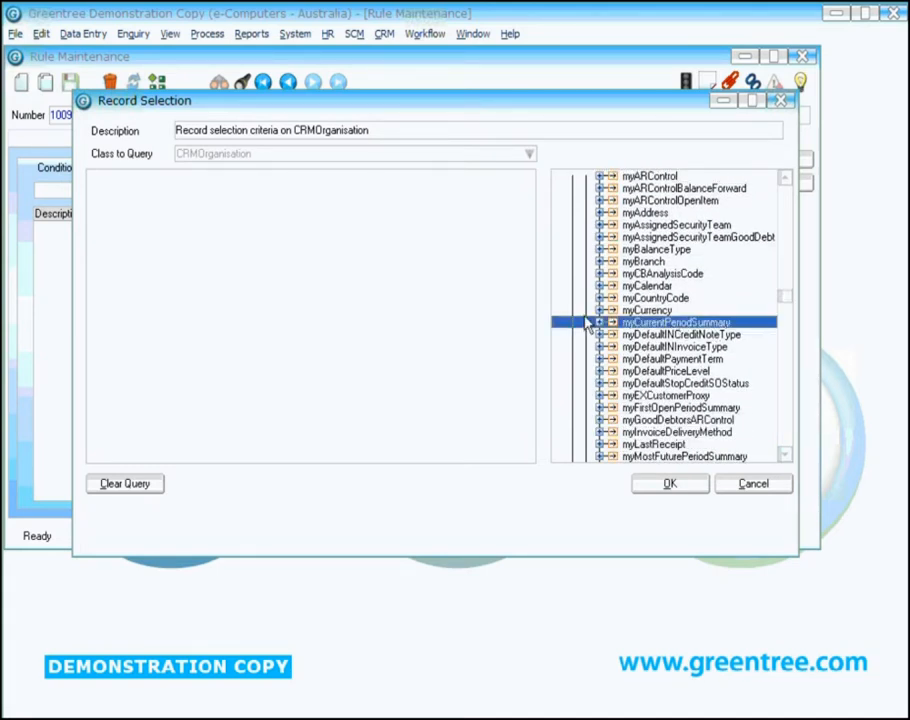
left_click(599, 323)
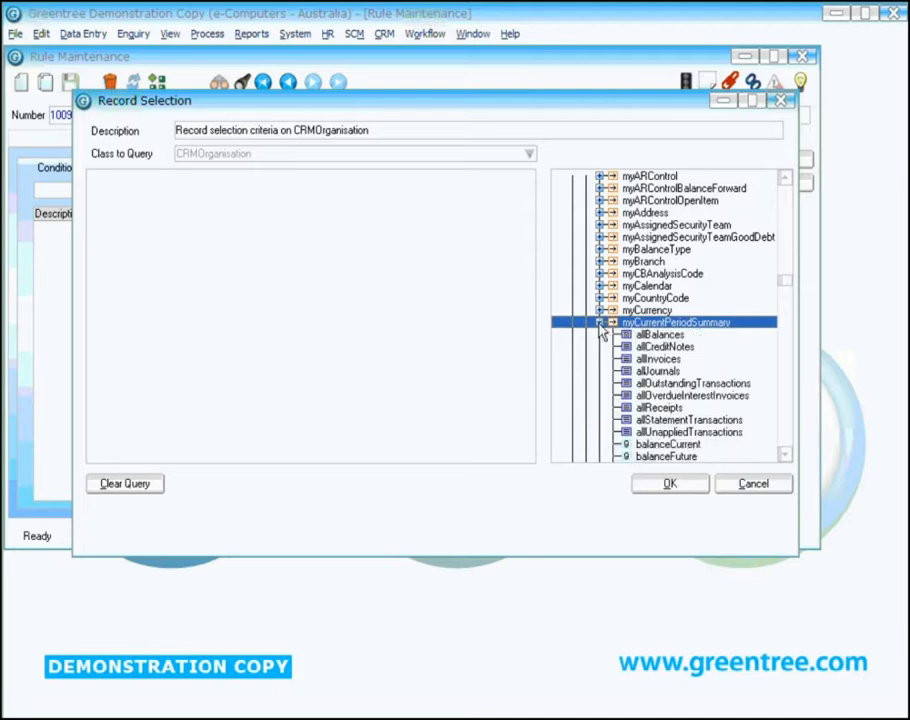
Step: Add overdue2, overdue3 and overdue4Plus from the current period summary to the query as three criteria
left_click(785, 456)
scroll(785, 460, "down", 6)
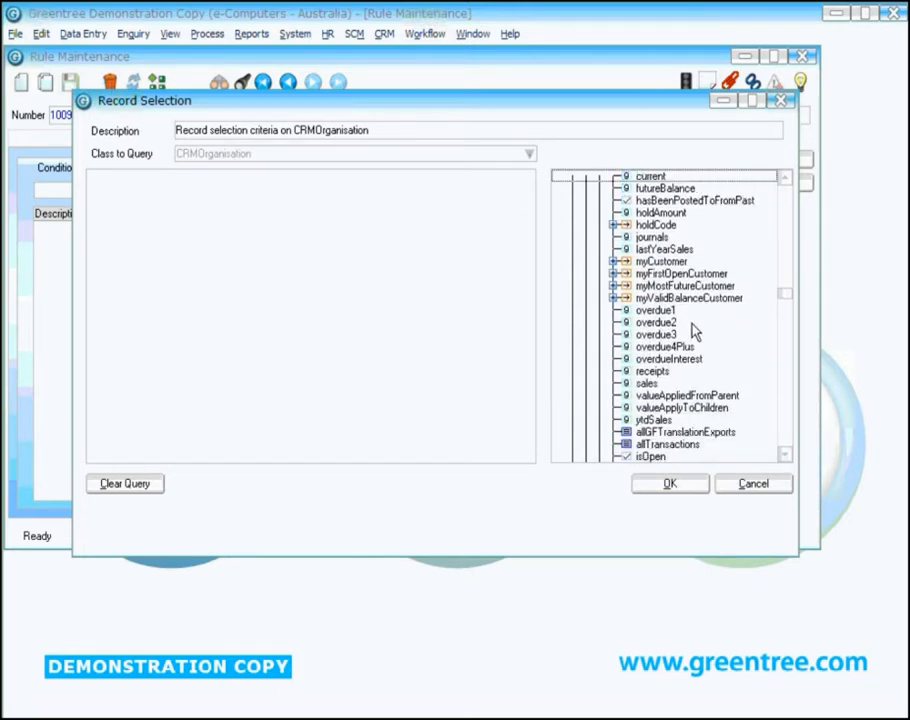
double_click(689, 323)
double_click(689, 335)
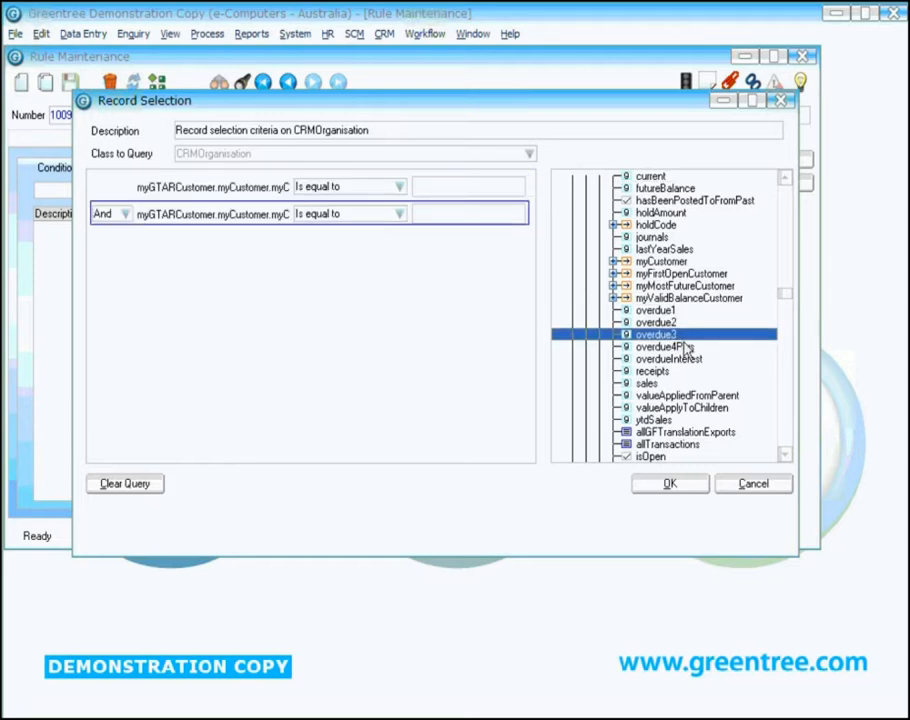
double_click(687, 347)
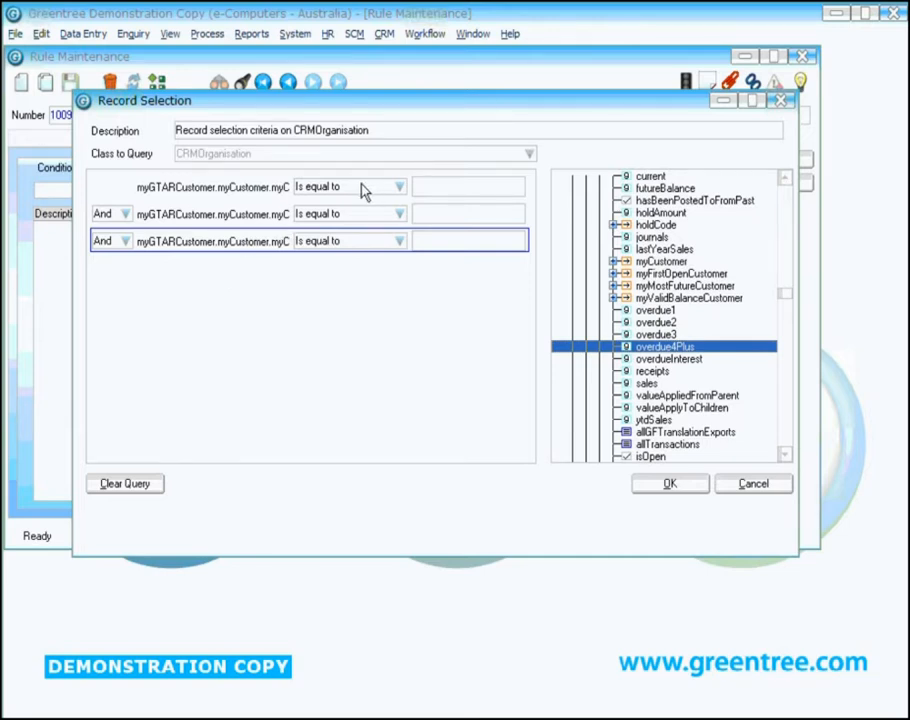
Step: Set all three overdue criteria to Is greater than 0
left_click(393, 189)
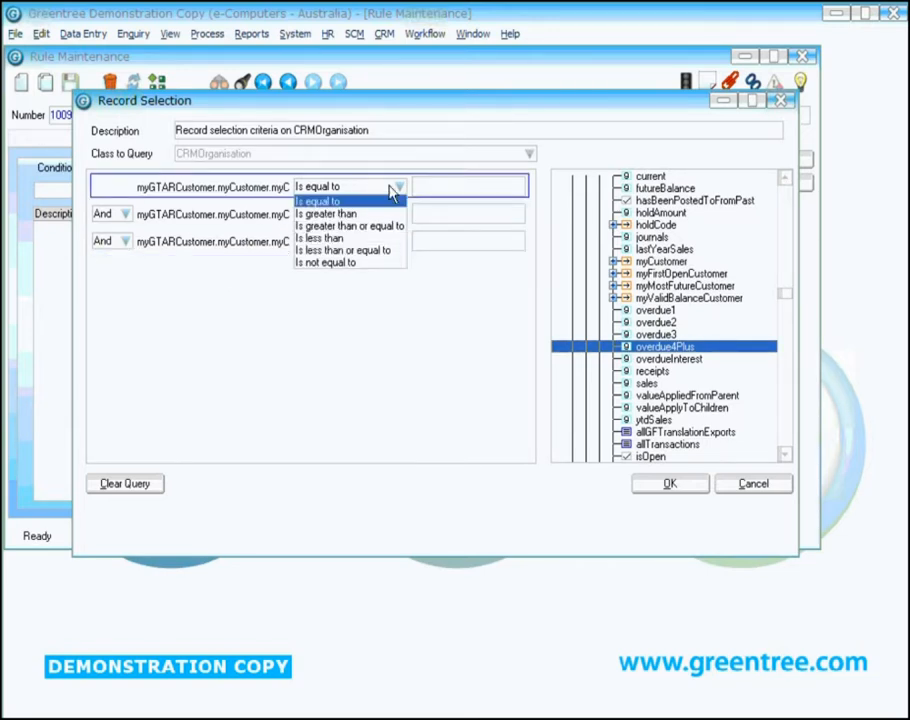
left_click(345, 214)
left_click(418, 189)
type("0")
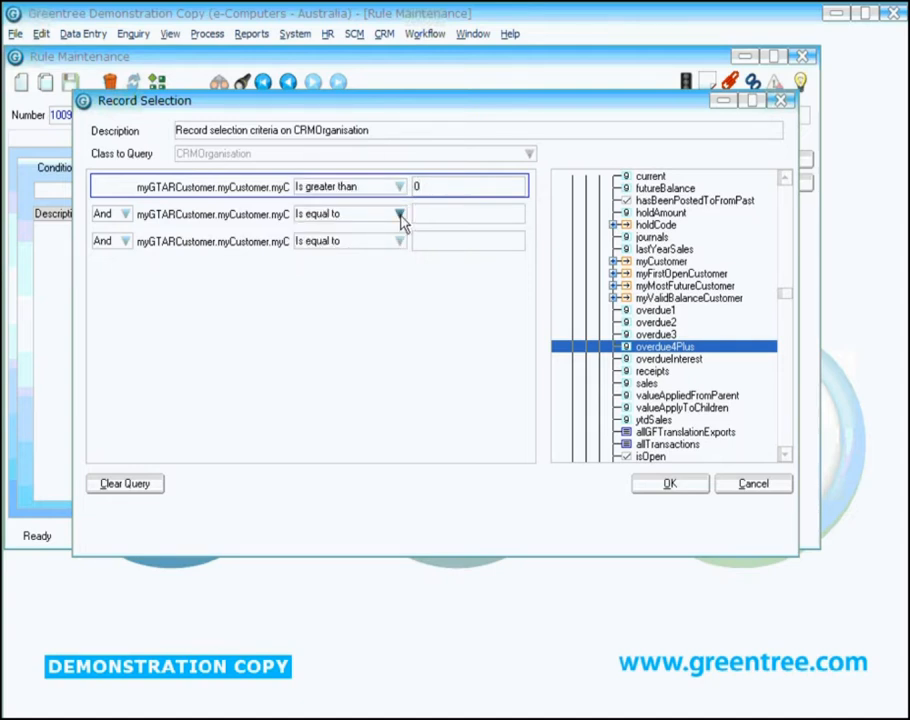
left_click(399, 214)
left_click(325, 241)
left_click(432, 214)
type("0")
left_click(399, 241)
left_click(381, 264)
left_click(419, 240)
type("0")
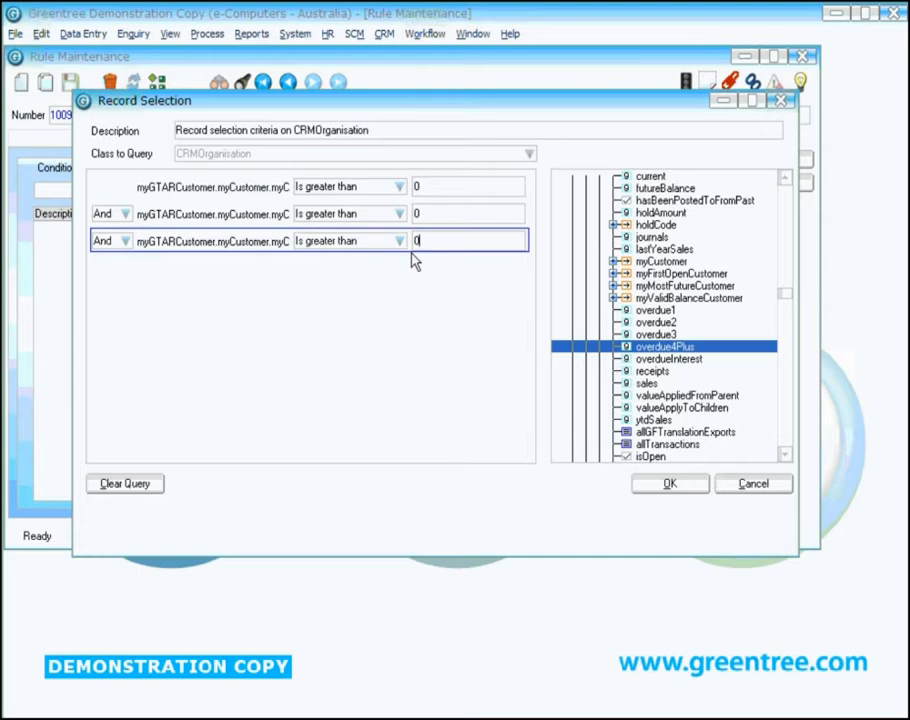
Step: Join the second and third overdue criteria with Or instead of And
left_click(124, 214)
left_click(104, 241)
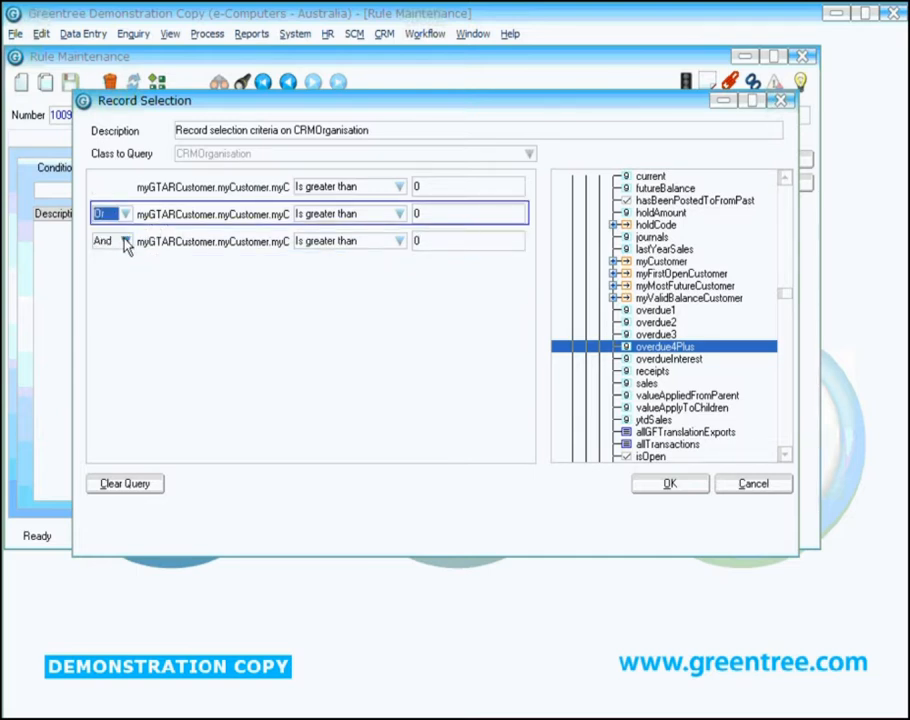
left_click(125, 241)
left_click(106, 268)
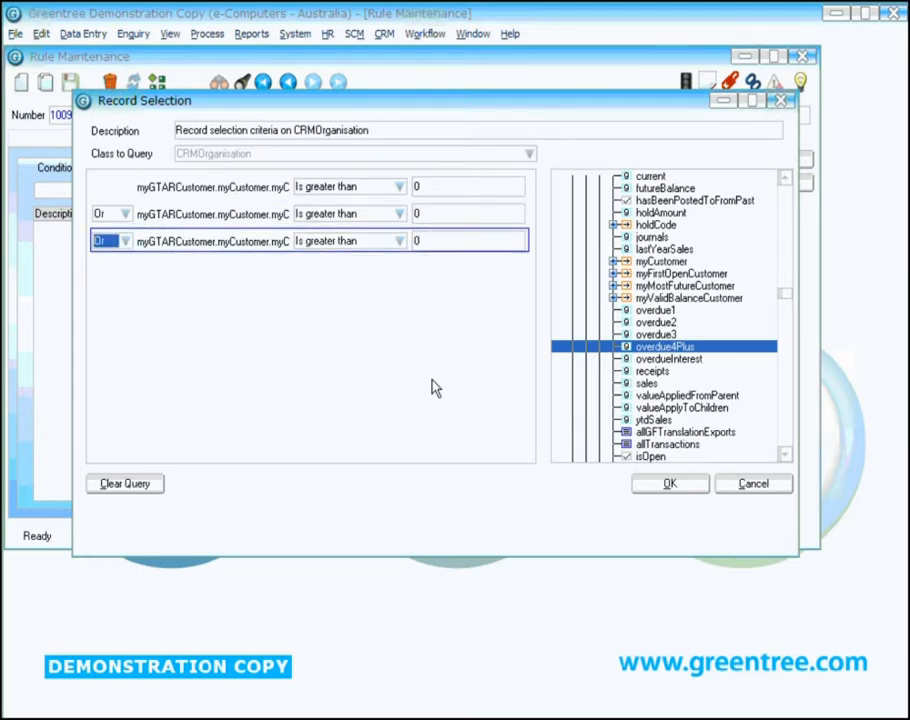
Step: Accept the overdue record selection query and start adding a When called from certain Form condition
left_click(668, 484)
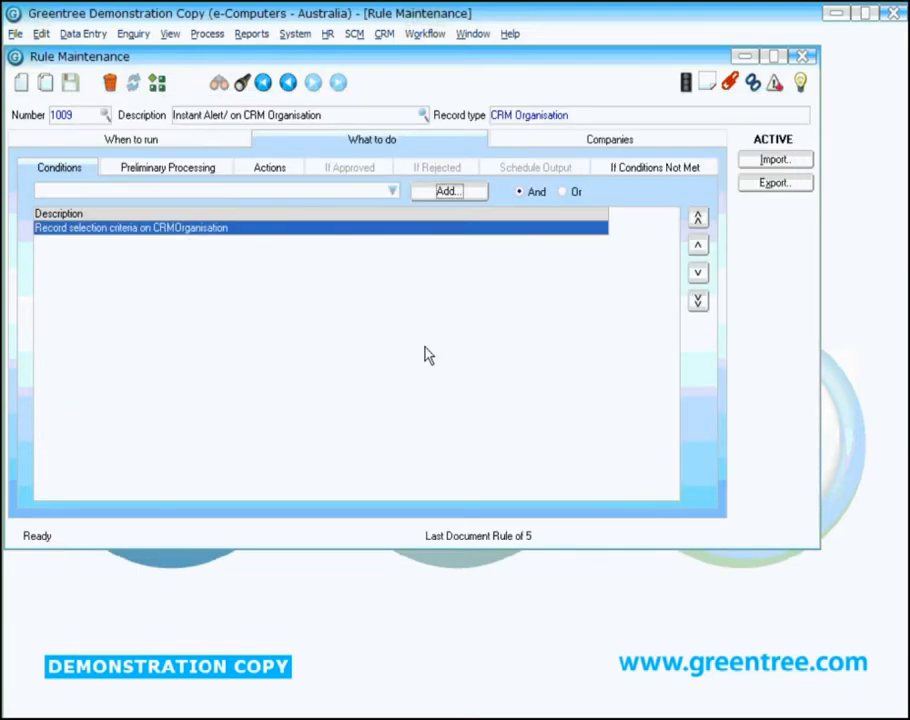
left_click(393, 192)
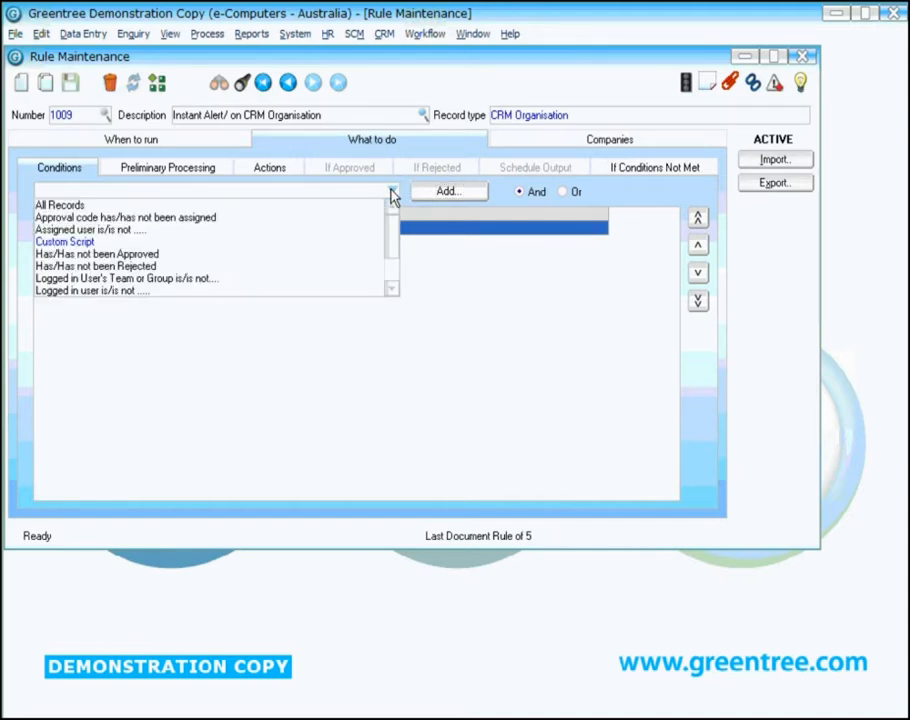
left_click_drag(393, 240, 393, 262)
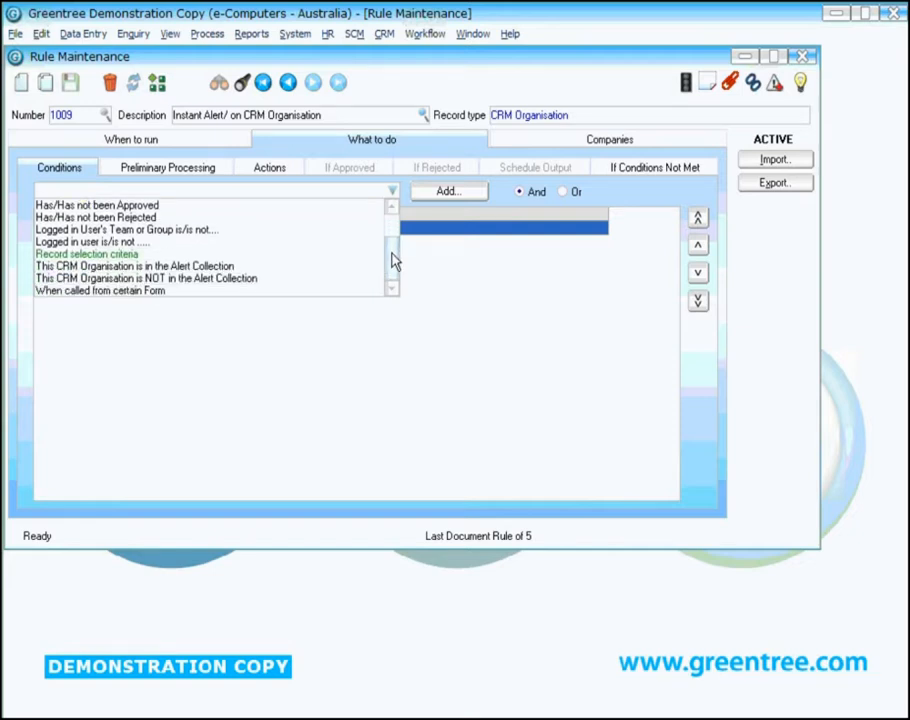
left_click(77, 293)
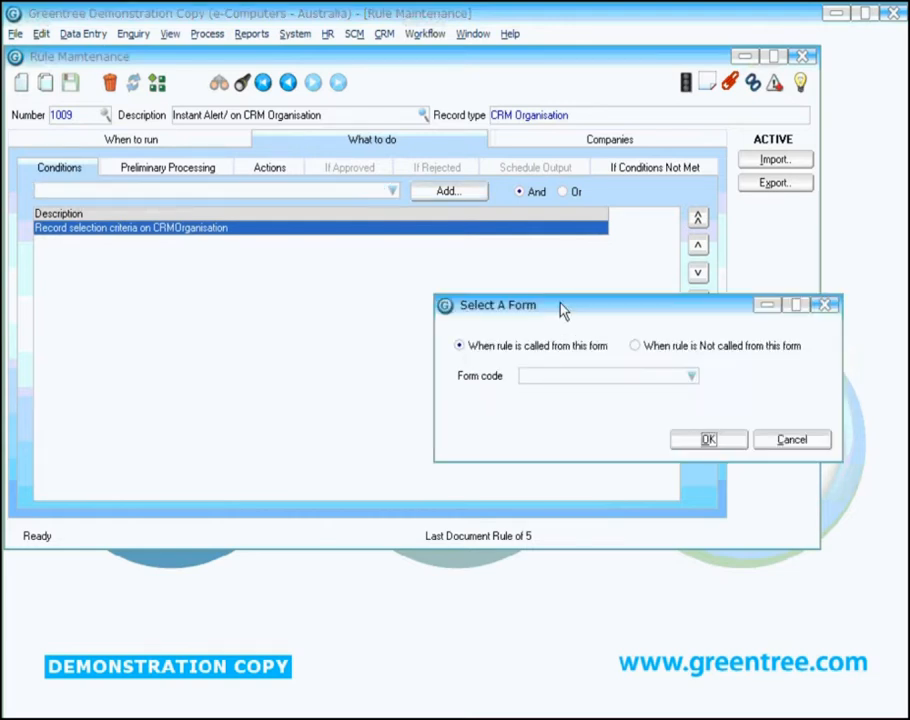
left_click_drag(561, 313, 398, 254)
Step: Set the condition's form code to CRMQuoteMaintForm and add the condition to the rule
left_click(527, 311)
type("CRMQ")
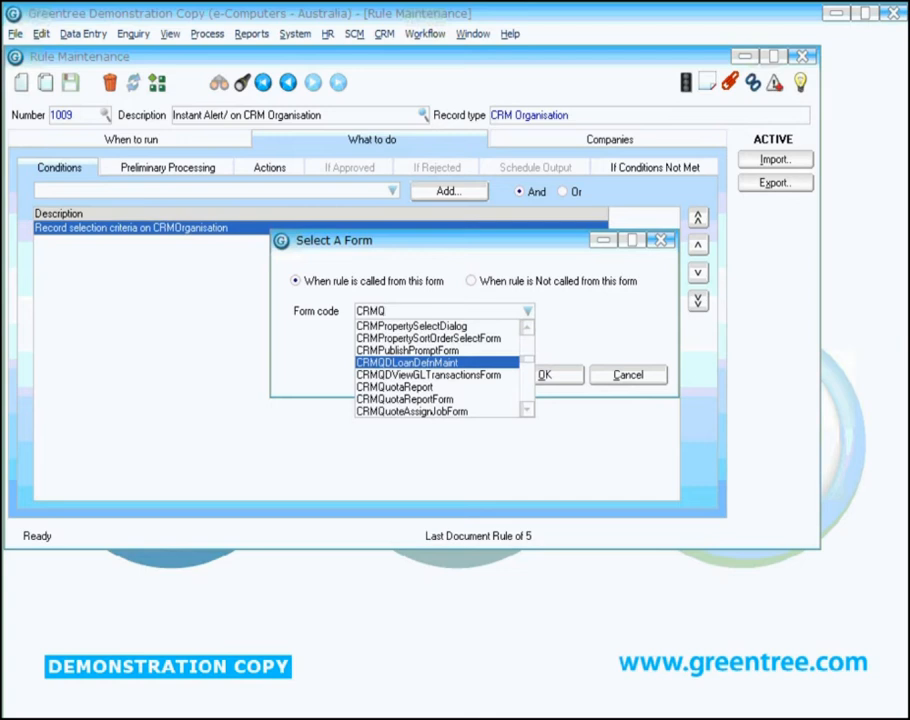
left_click(526, 411)
left_click(526, 411)
left_click(526, 411)
left_click(526, 411)
left_click(526, 411)
left_click(526, 411)
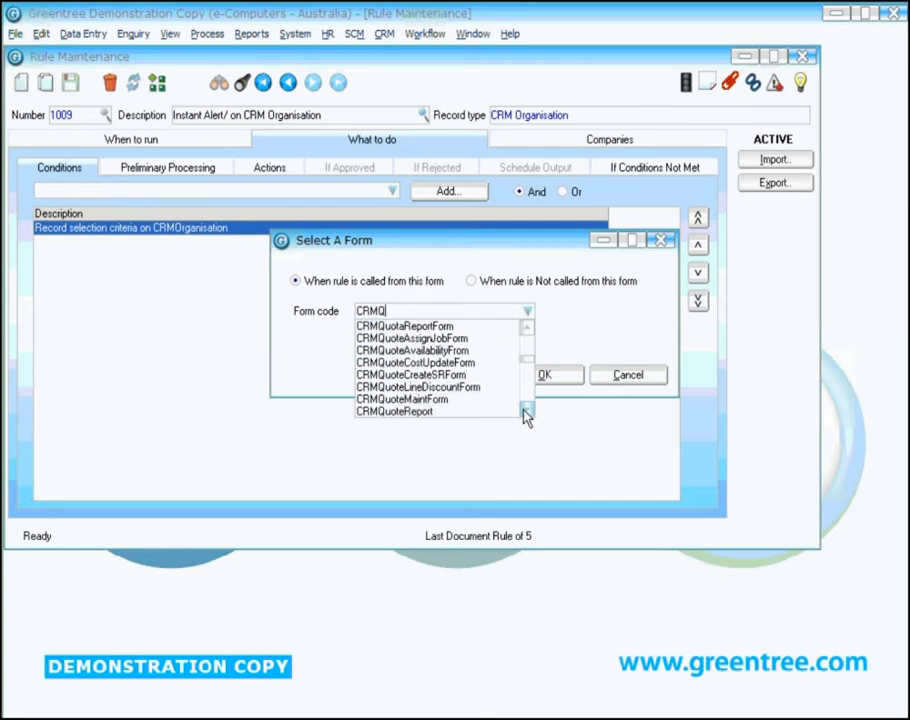
left_click(526, 411)
left_click(405, 387)
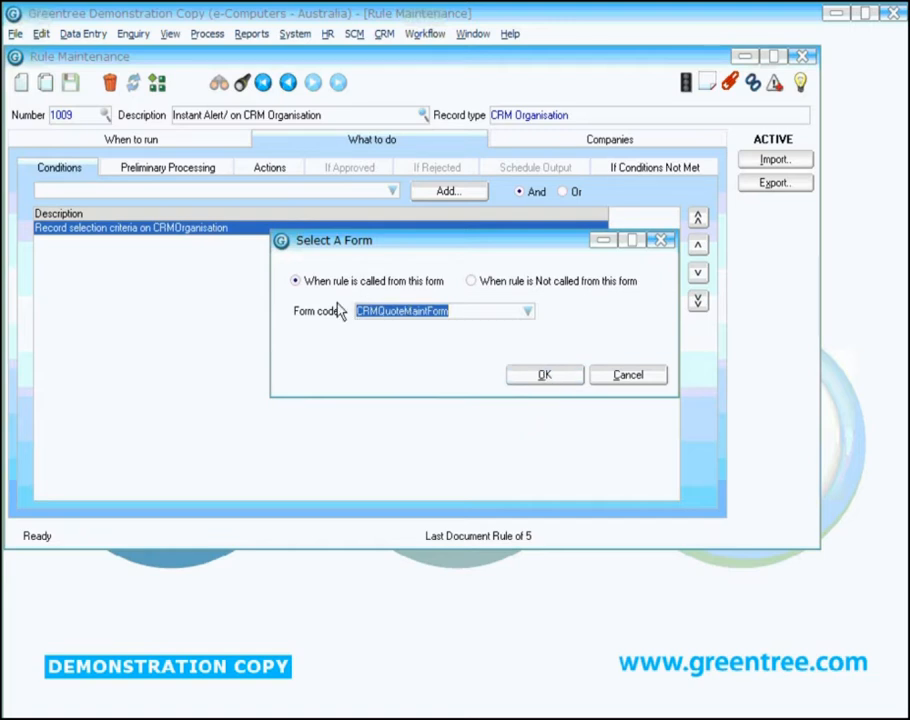
left_click(538, 379)
key("Return")
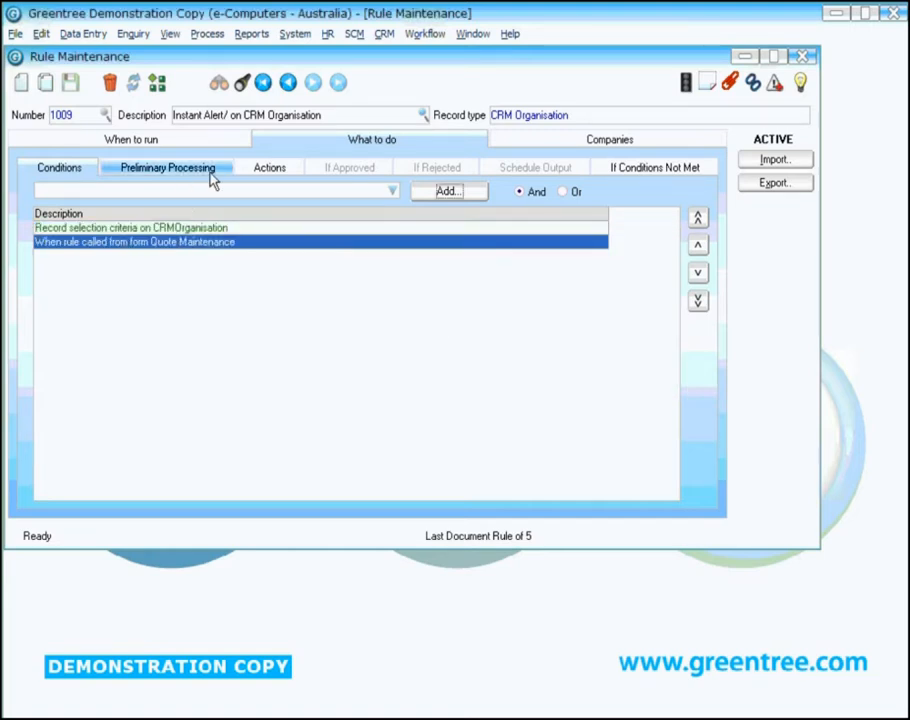
Step: Start adding a Display an instant alert message action to the rule
left_click(266, 172)
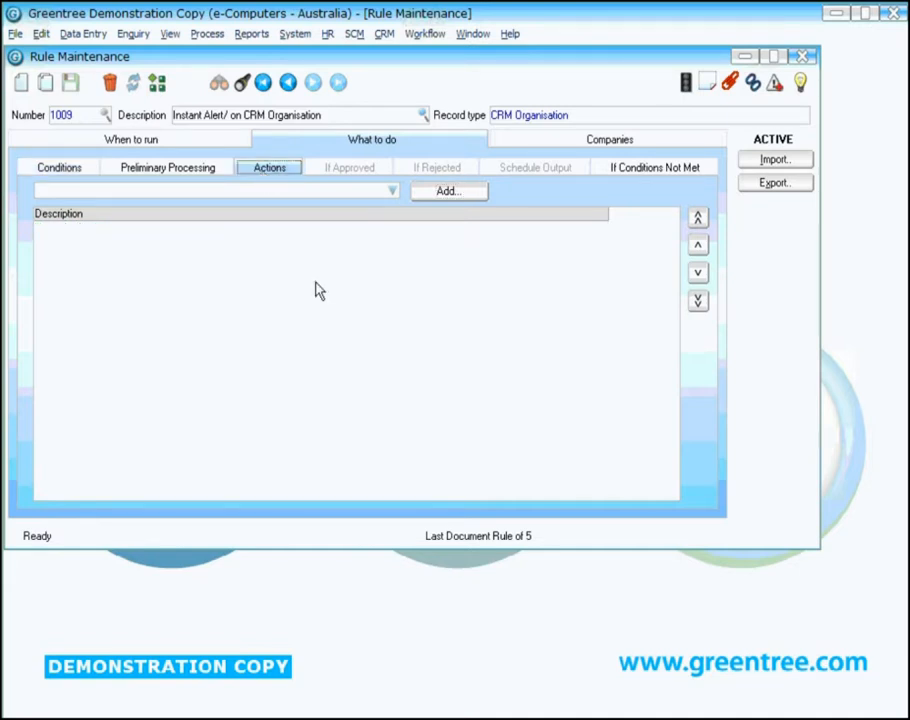
left_click(392, 191)
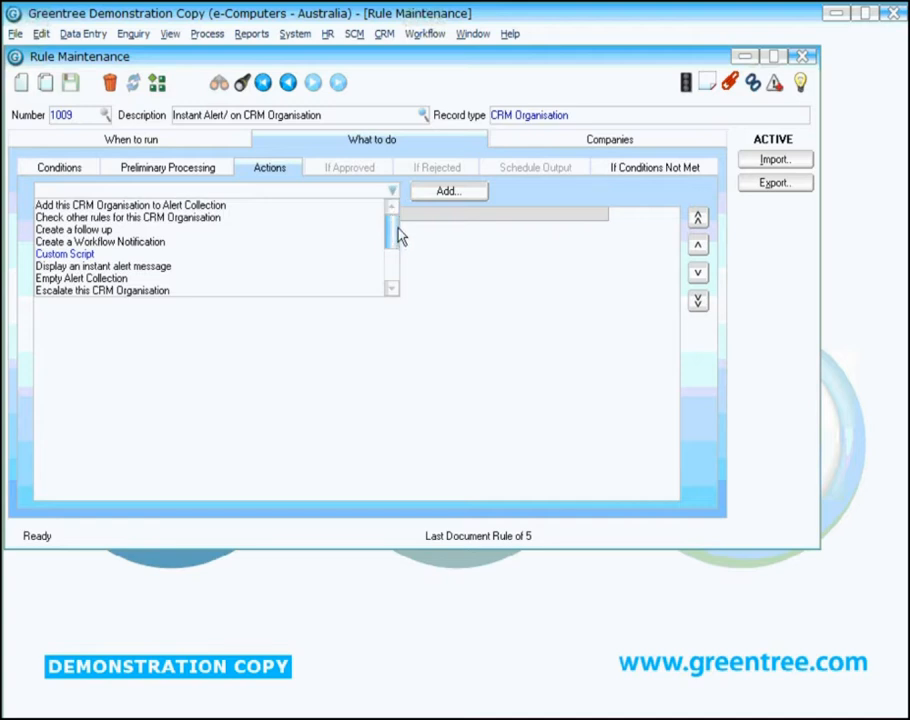
scroll(392, 243, "down", 1)
mouse_move(392, 243)
left_mouse_down()
mouse_move(392, 266)
mouse_move(392, 228)
left_mouse_up()
left_click(85, 268)
left_click(449, 192)
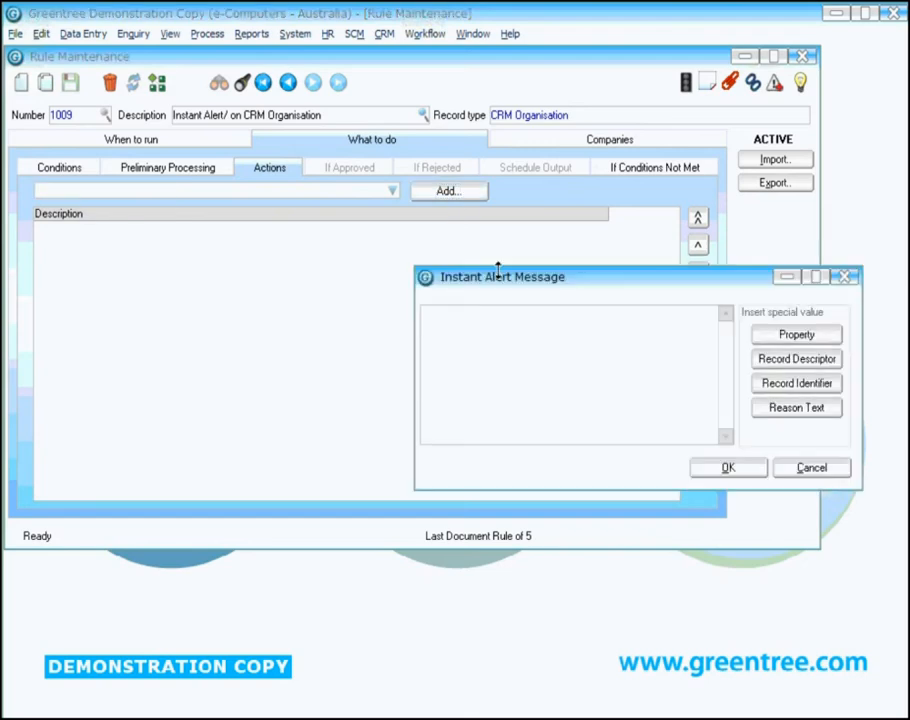
left_click_drag(502, 282, 226, 182)
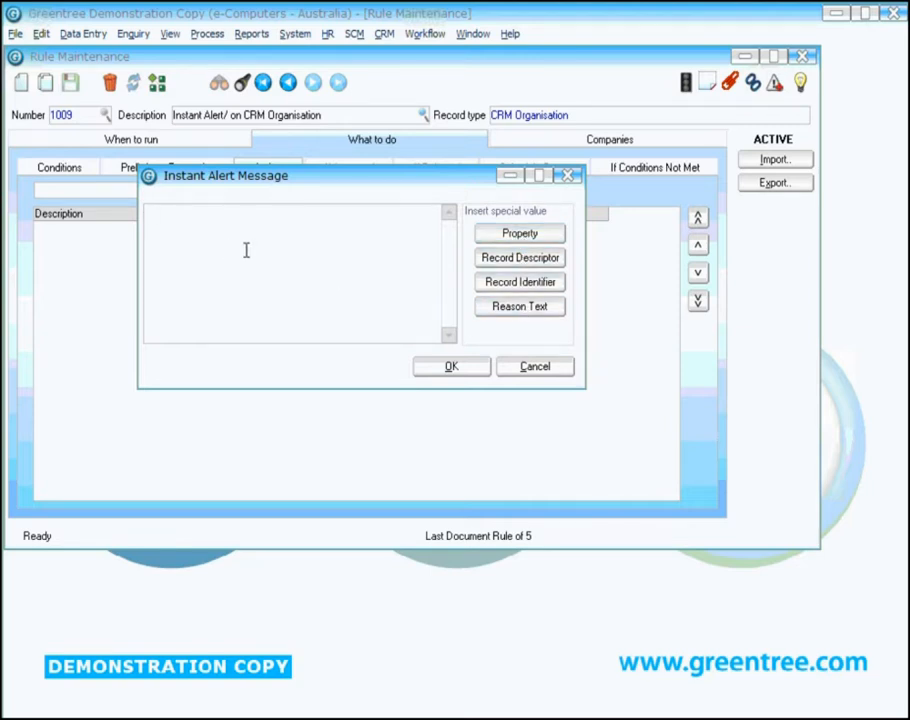
Step: Insert the organisation's name property into the alert message
left_click(522, 236)
left_click(676, 355)
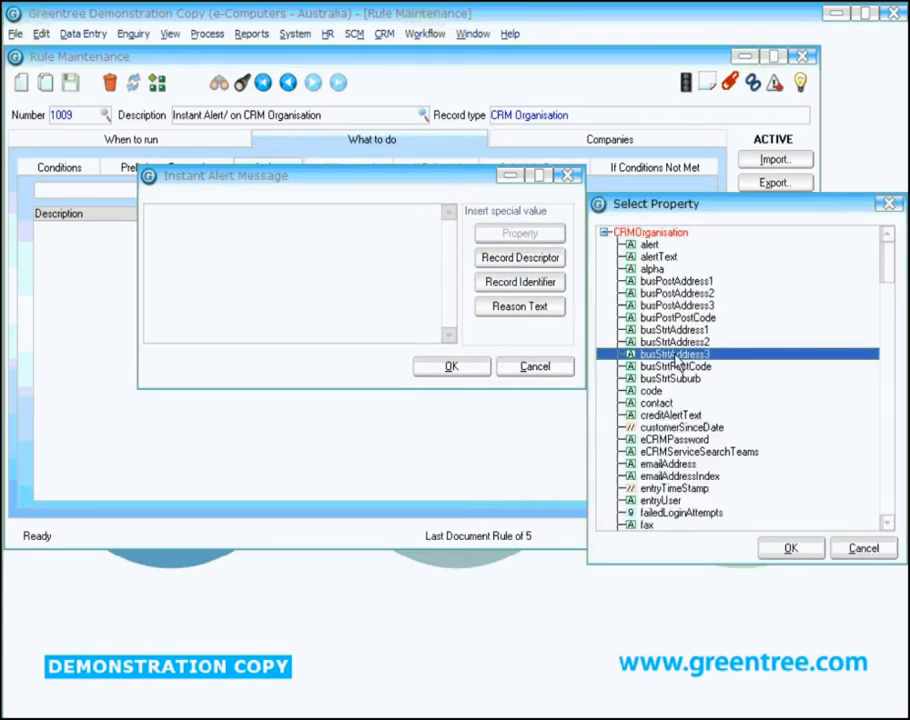
scroll(676, 365, "down", 20)
left_click(676, 366)
double_click(660, 367)
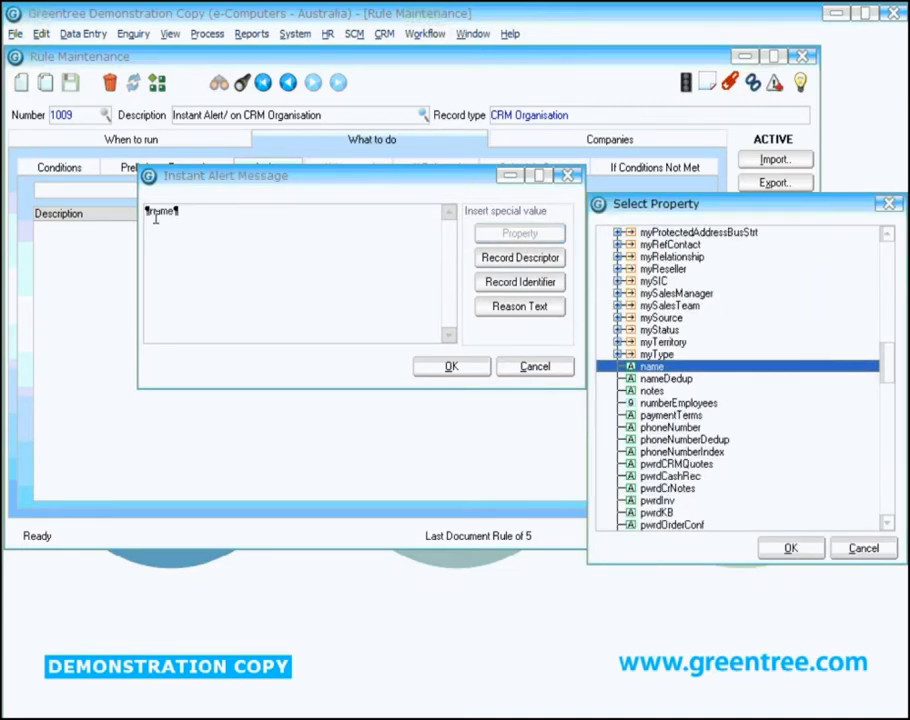
left_click(790, 548)
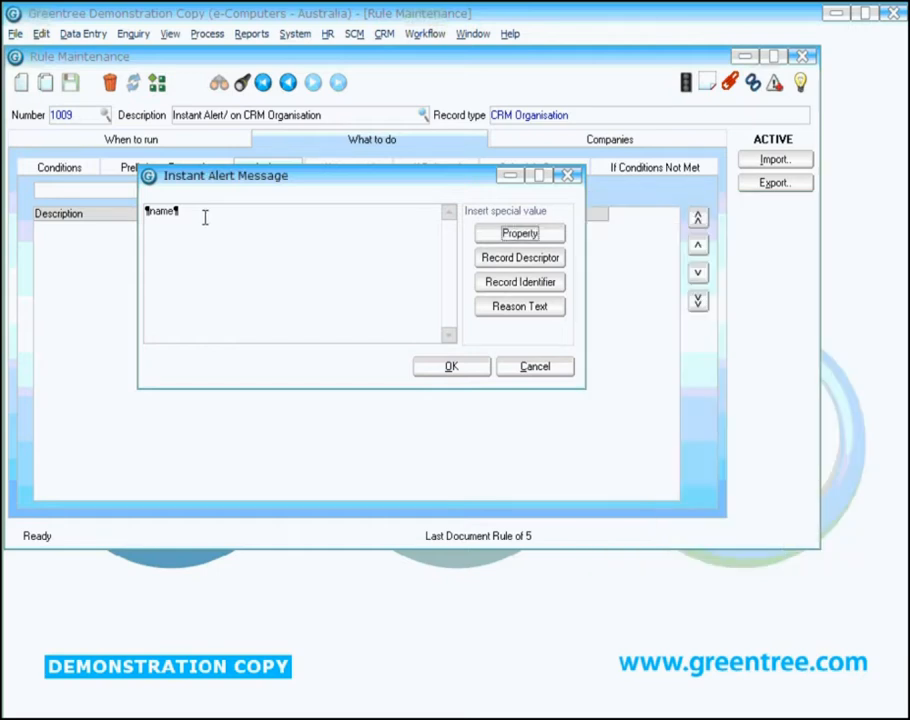
Step: Complete the alert message after the name with "has a balance over 60 days!!!" and accept it
key("ctrl+a")
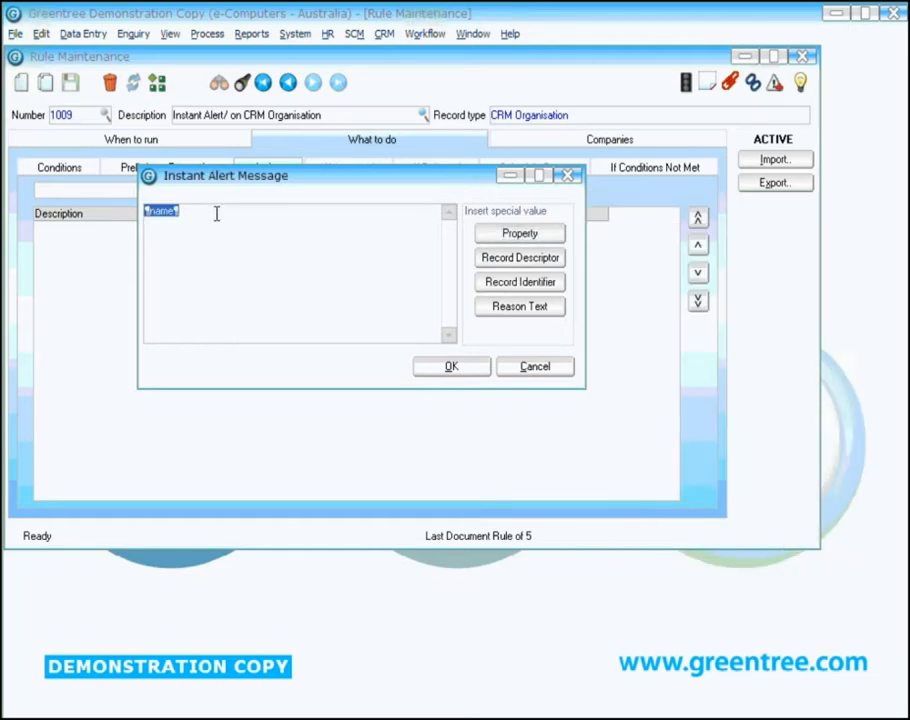
left_click(216, 214)
type("has a balance over 60 days!!!")
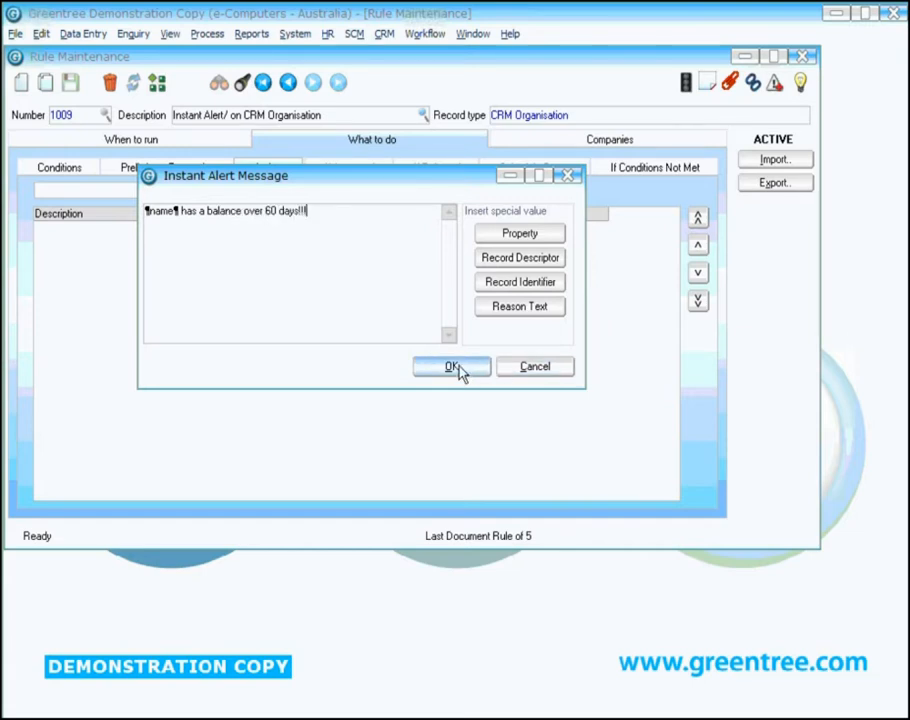
left_click(453, 367)
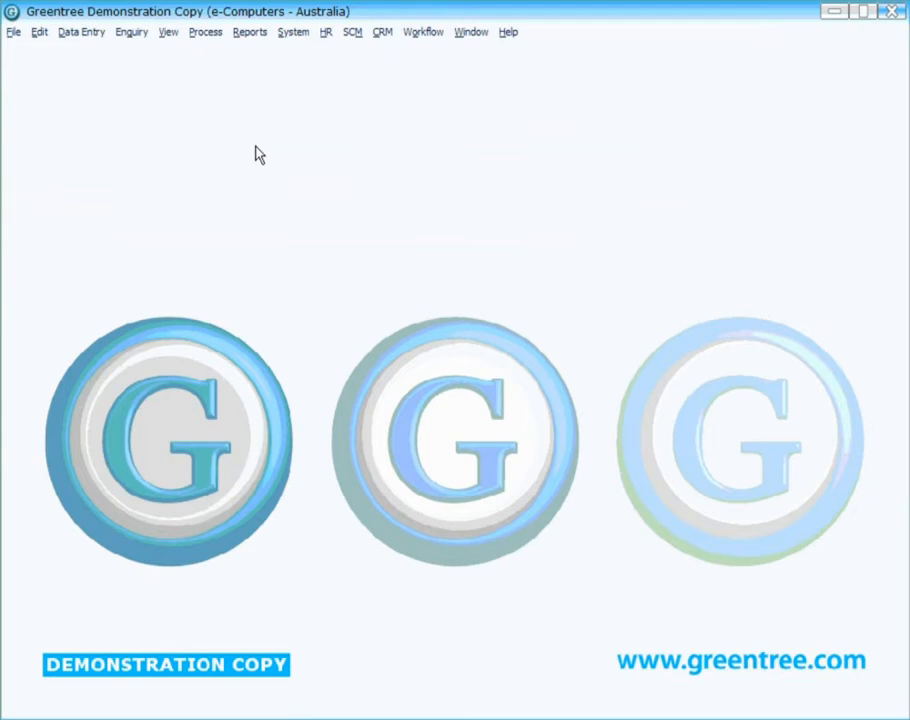
Step: Create and save inventory item 4378348 described as The Big Spanner without a primary location, and dismiss the notice
left_click(84, 35)
mouse_move(114, 144)
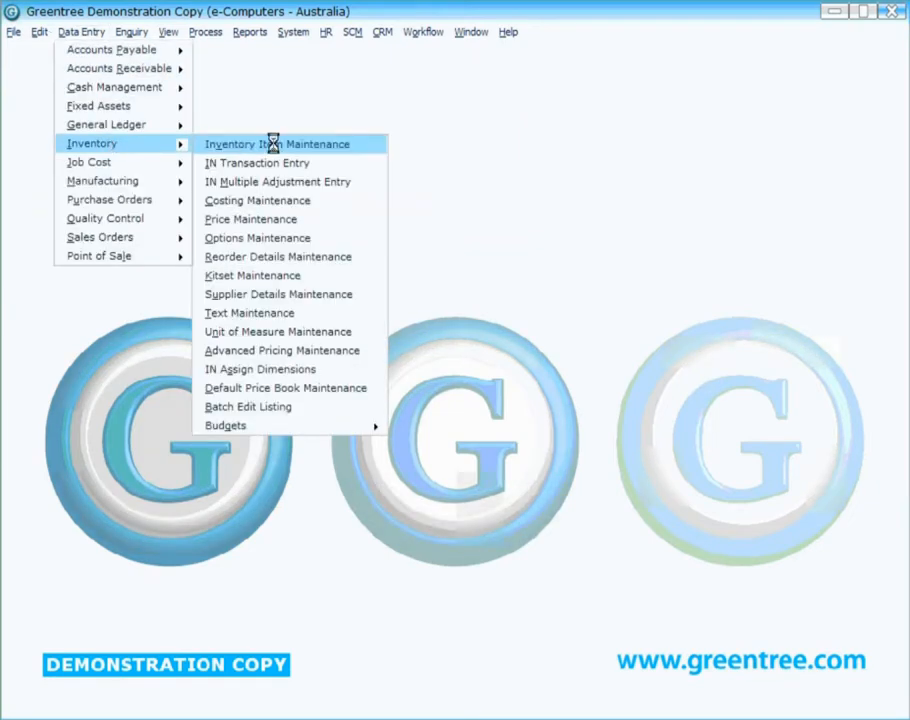
left_click(276, 147)
type("4378348")
key("Tab")
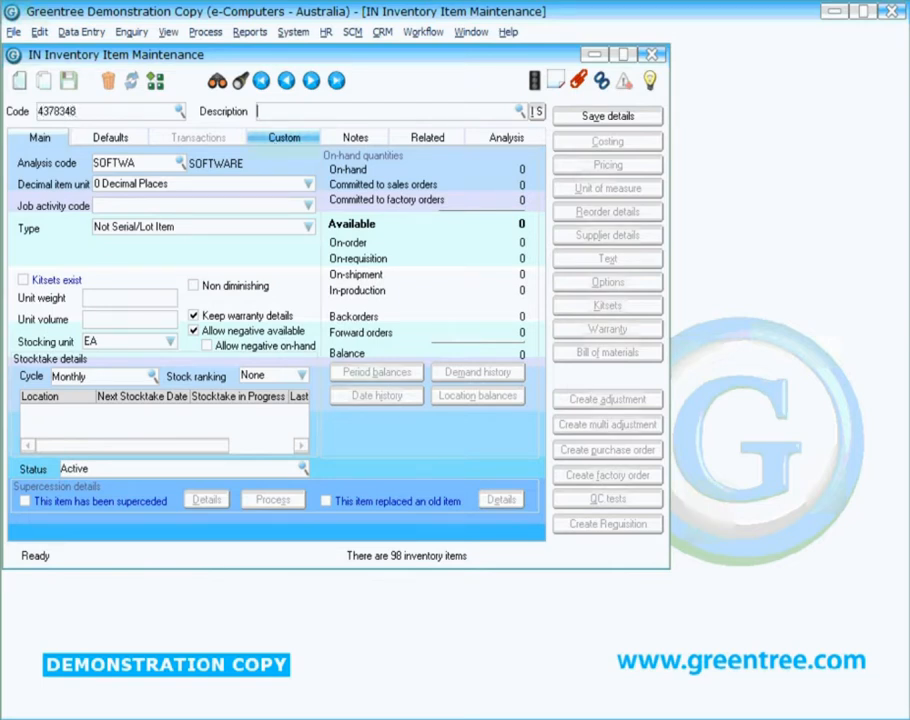
type("The Big Spanner")
key("Tab")
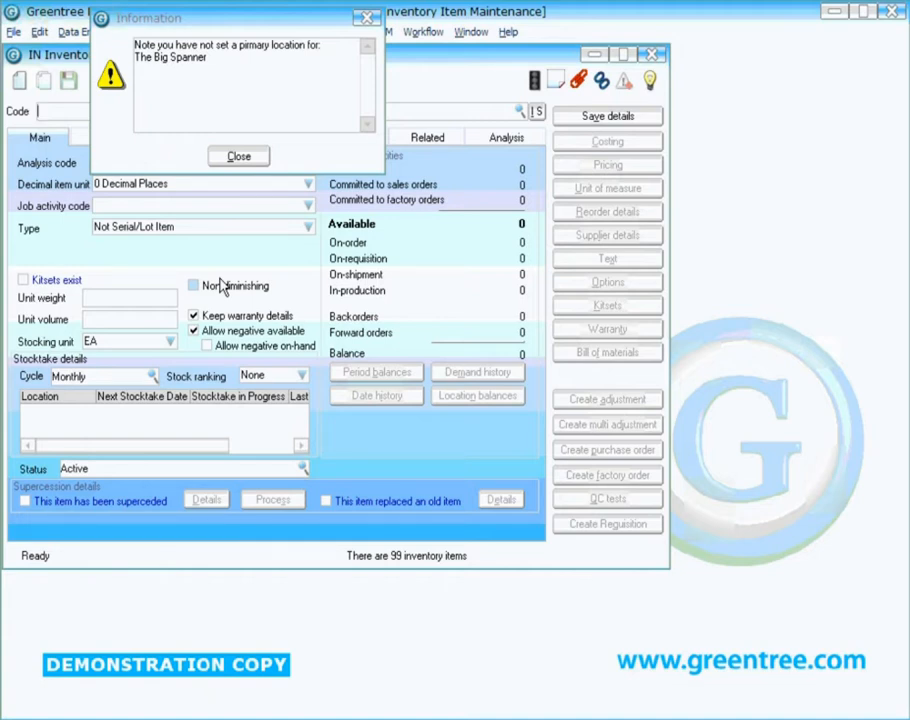
left_click(238, 156)
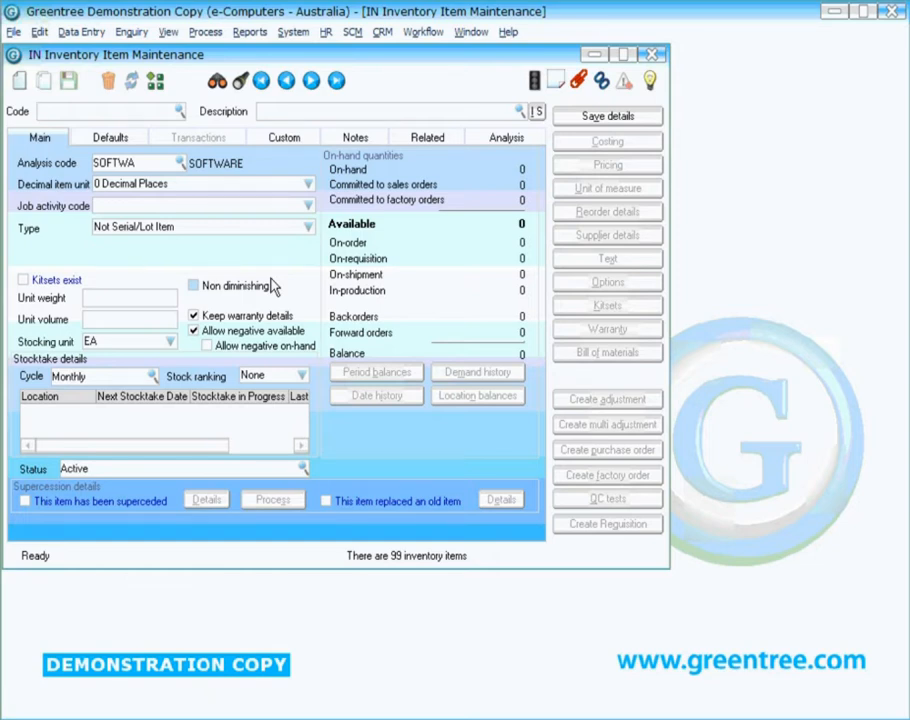
Step: Begin another inventory item with code 748398932 and description The big shifter
type("748398932The b")
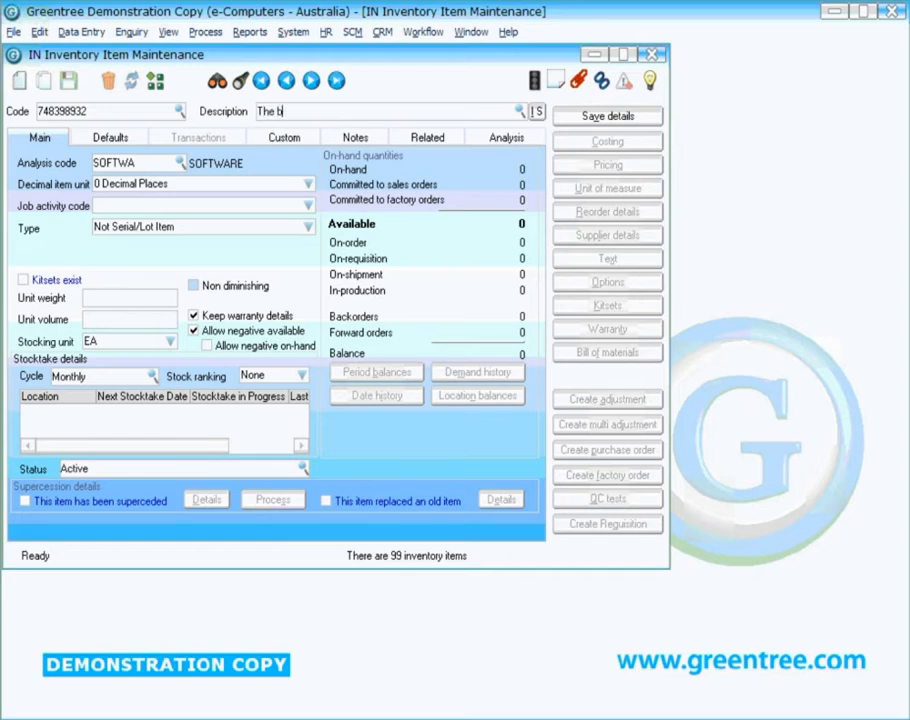
type("ig shifter")
Step: Add stocking location 02 as the item's primary location and save the item
left_click(114, 142)
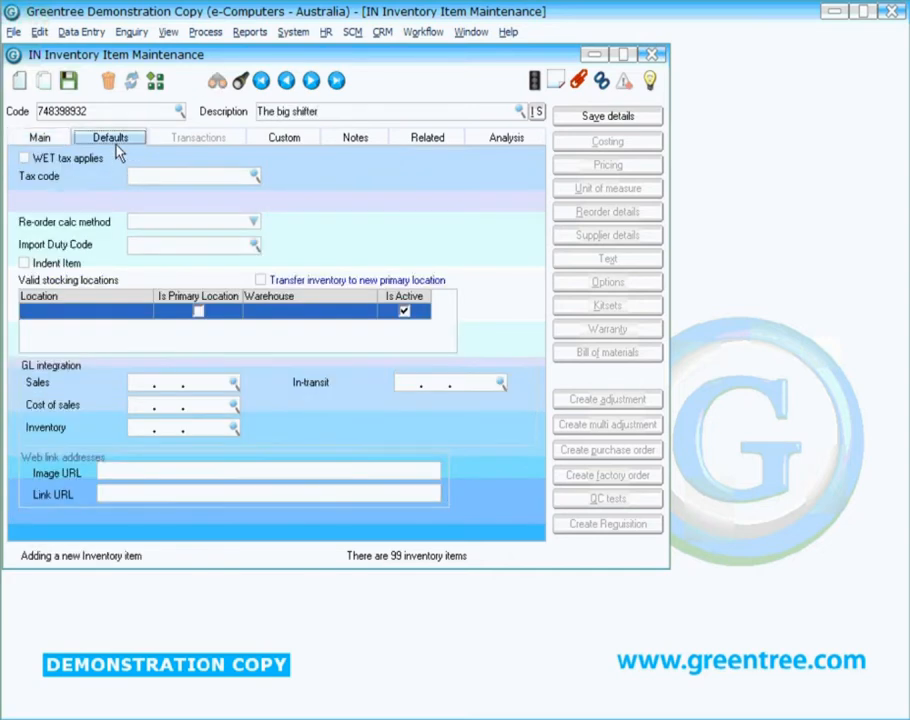
left_click(134, 316)
left_click(143, 312)
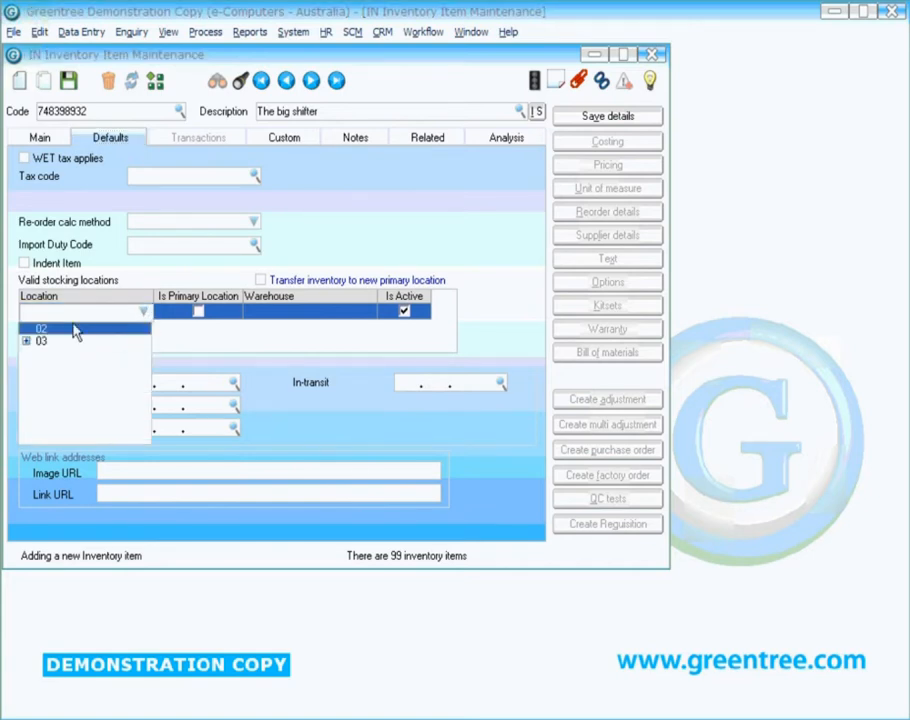
left_click(52, 327)
left_click(195, 330)
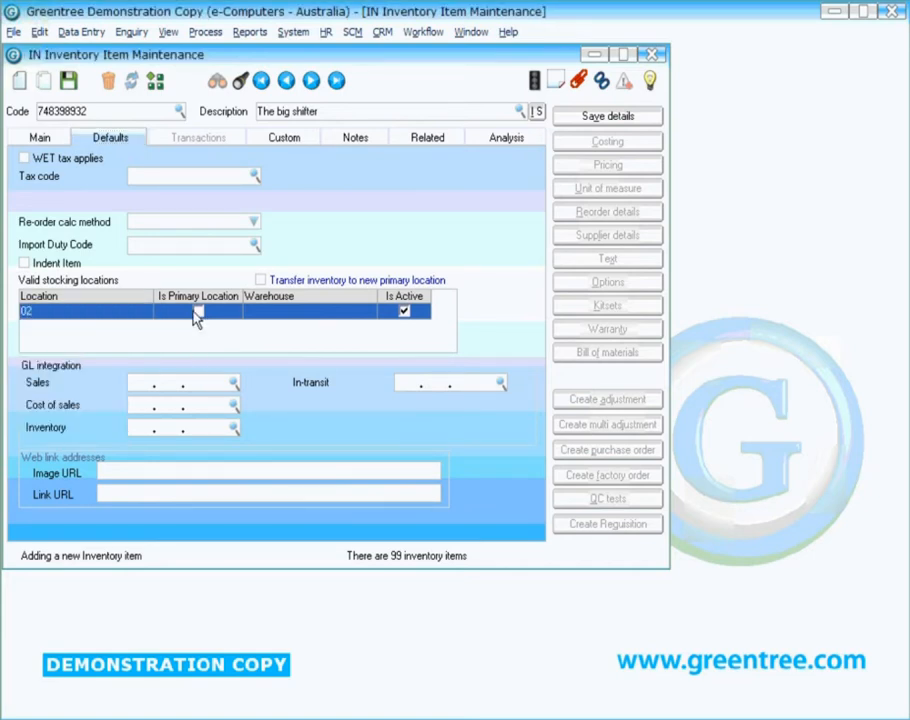
left_click(197, 312)
left_click(67, 82)
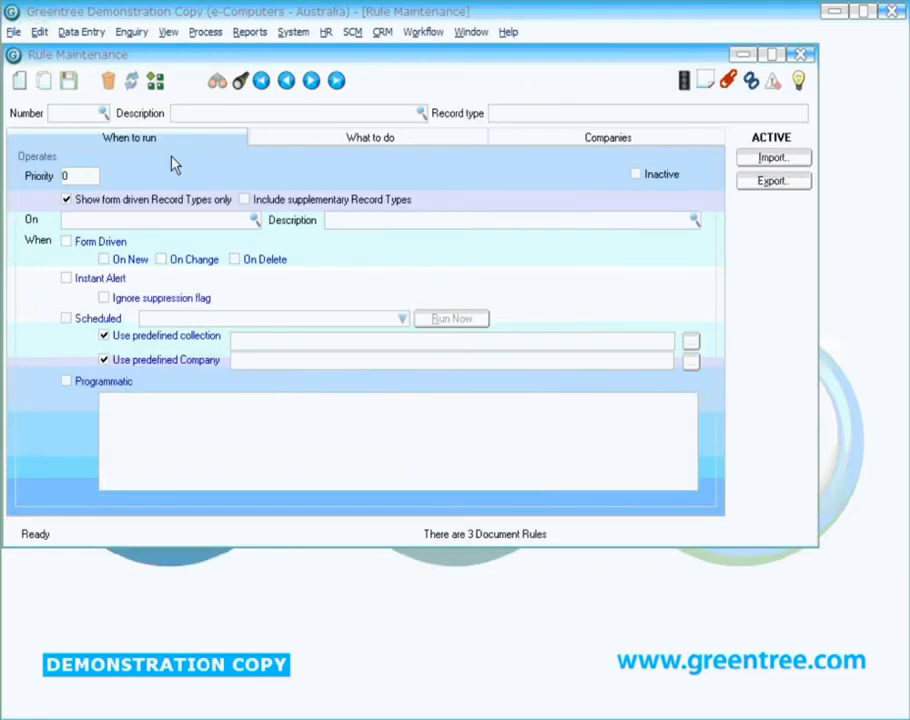
Step: Base a new rule on the StockItem record type and make it form driven
left_click(130, 219)
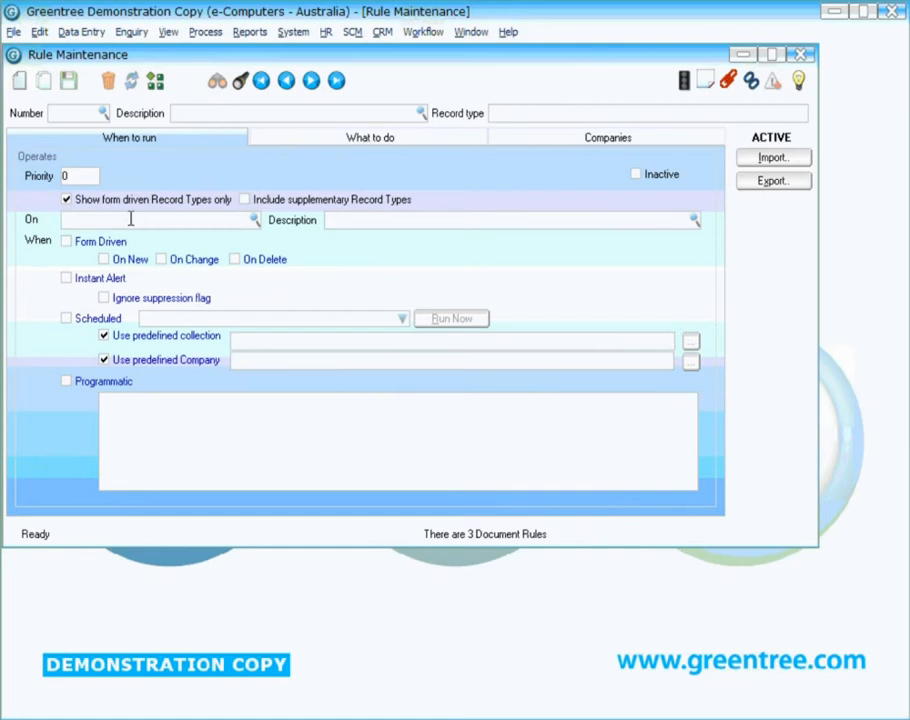
type("Stock")
left_click(136, 238)
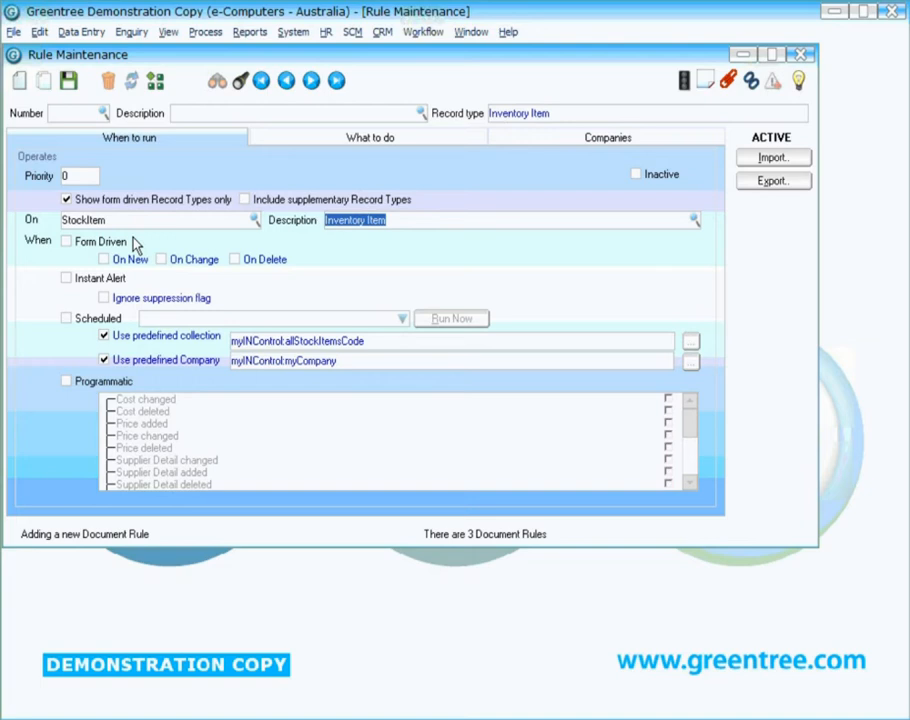
left_click(68, 242)
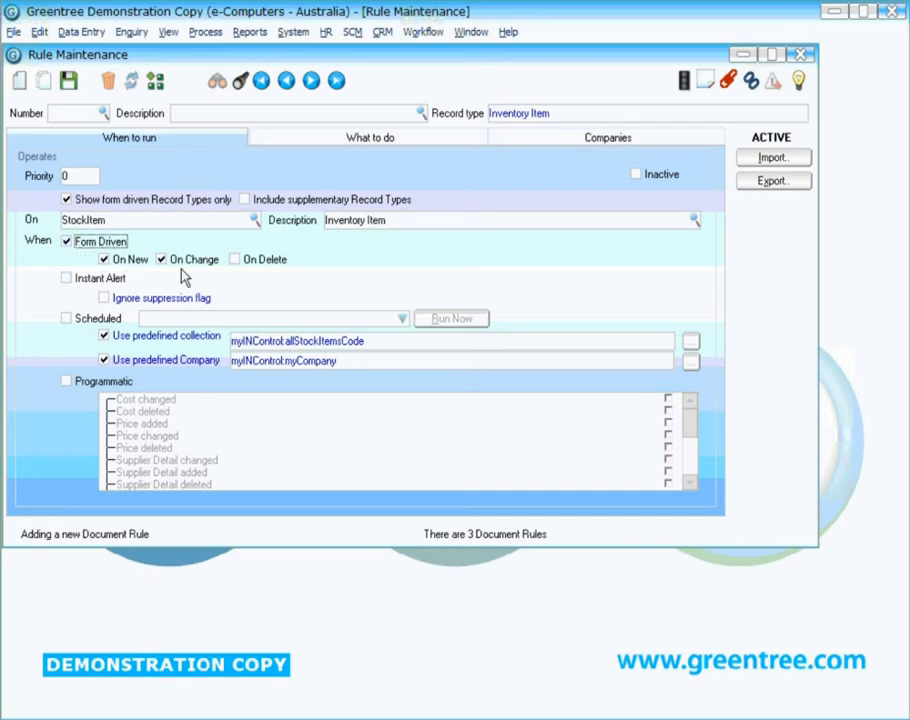
Step: Start adding a Record selection criteria condition to the inventory item rule
left_click(321, 146)
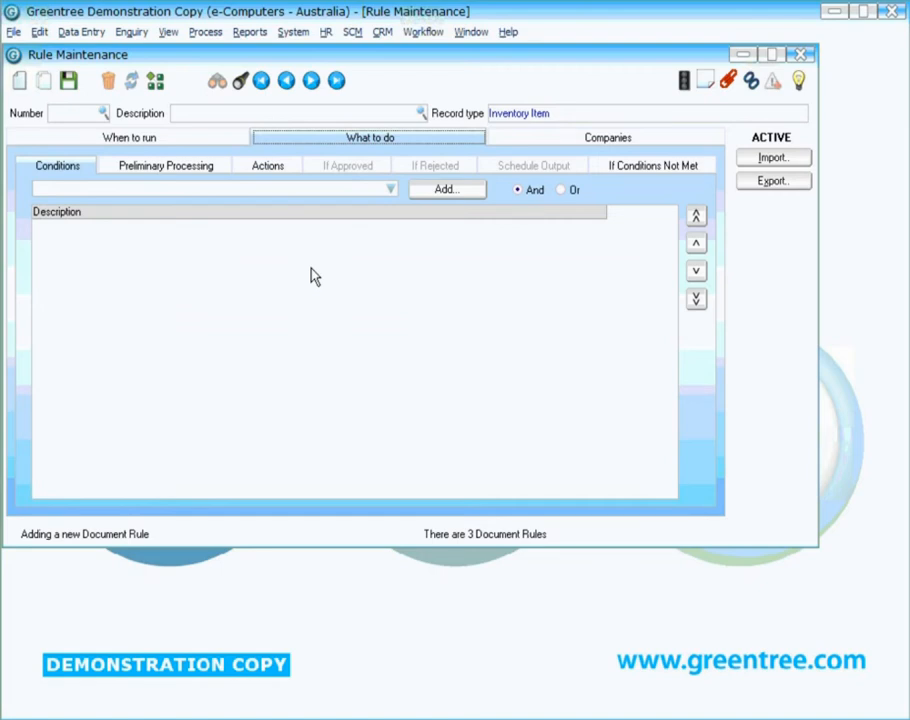
left_click(390, 190)
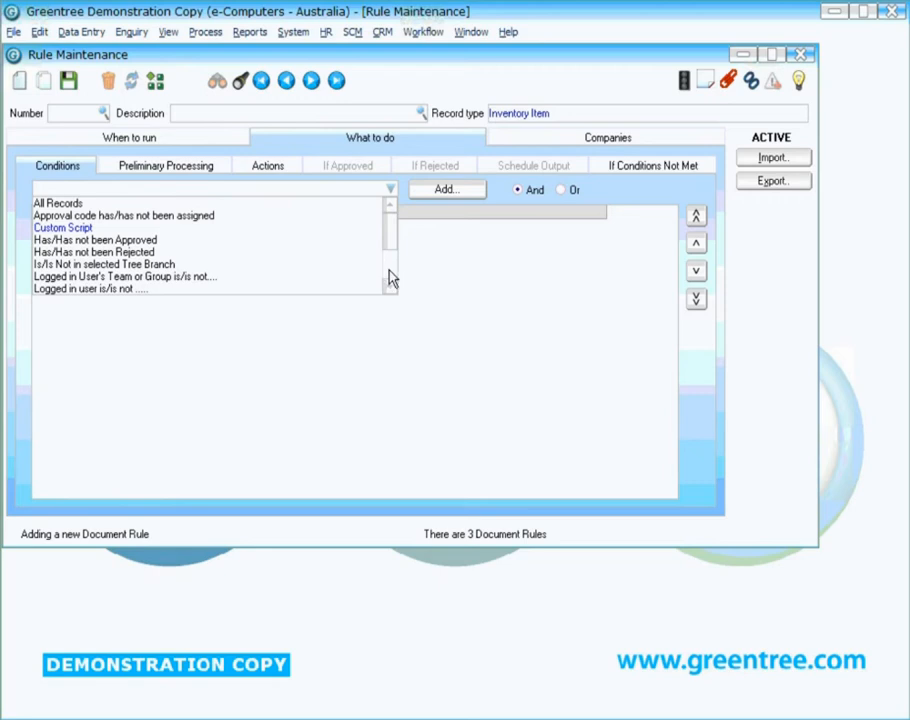
scroll(392, 278, "down", 2)
left_click(137, 253)
left_click(432, 193)
left_click_drag(498, 290, 290, 85)
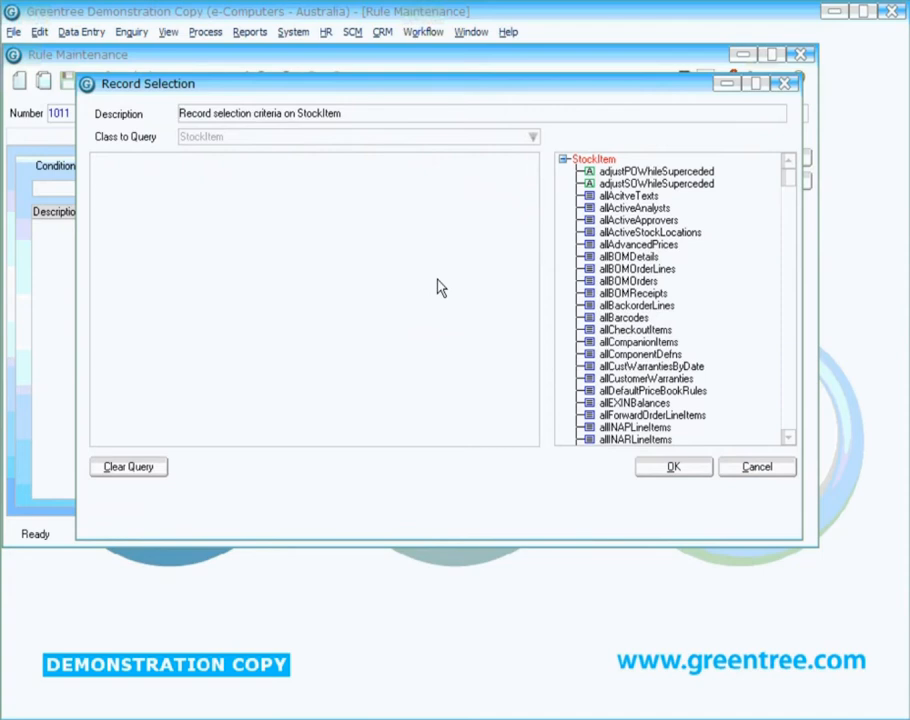
Step: Add allStockLocations from the StockItem properties to the query as a criterion
left_click(790, 439)
left_click(790, 439)
left_click_drag(790, 442, 790, 442)
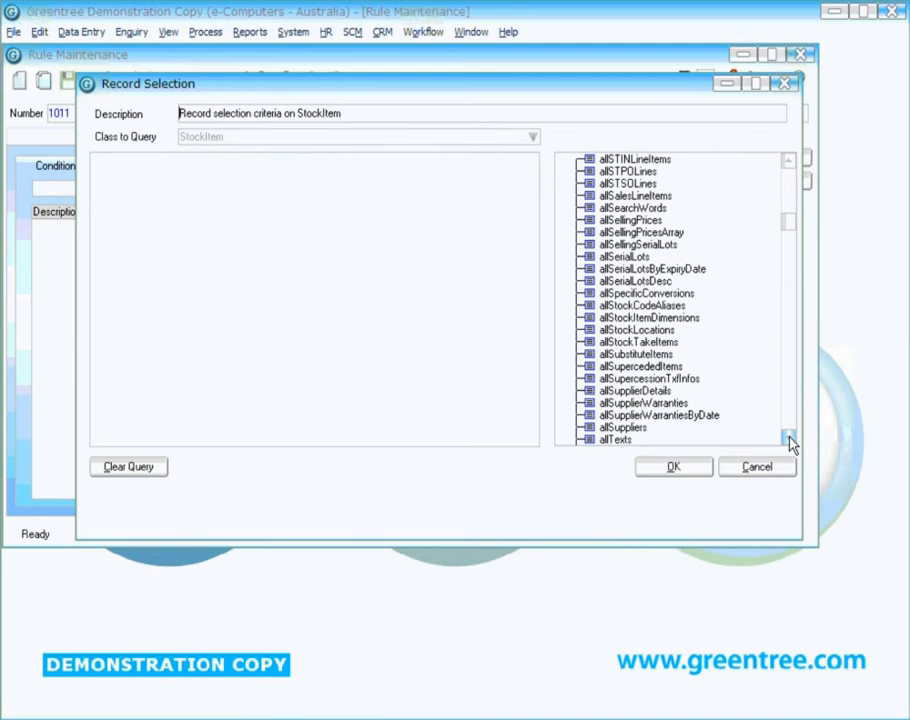
left_click(689, 332)
double_click(689, 332)
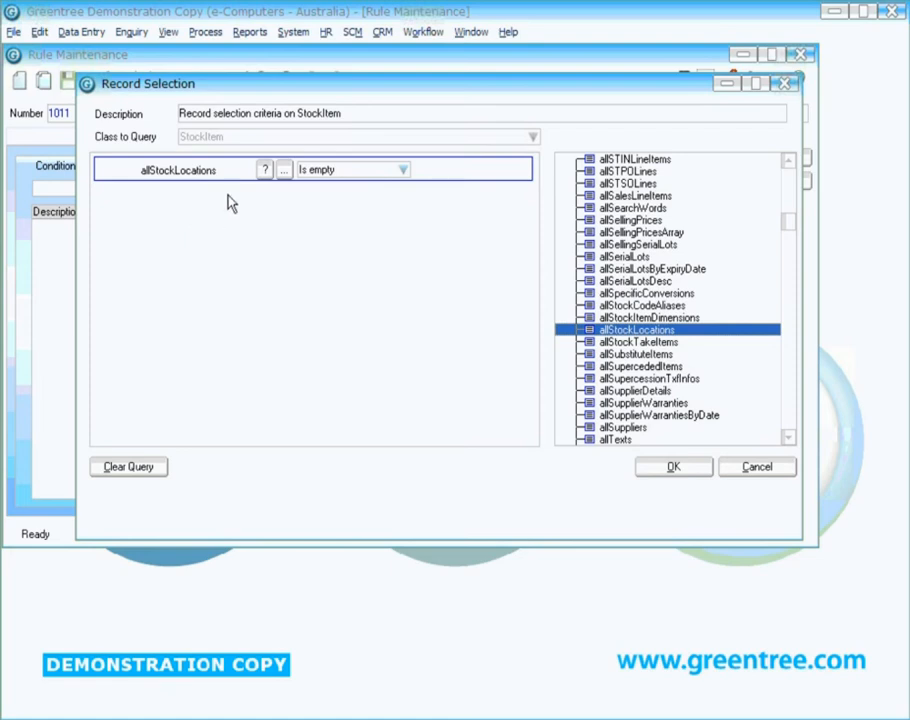
Step: Define a StockLocation sub-query on allStockLocations, described as Check primary, with the criterion isPrimaryLocation Is true
left_click(284, 174)
type("Check ")
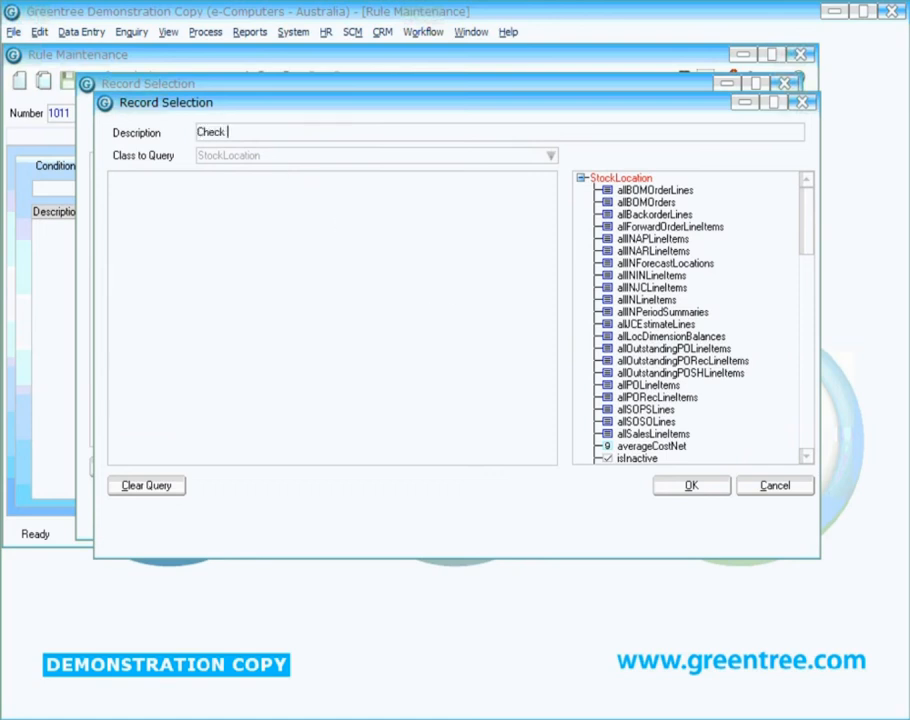
type("primary")
left_click_drag(806, 230, 810, 270)
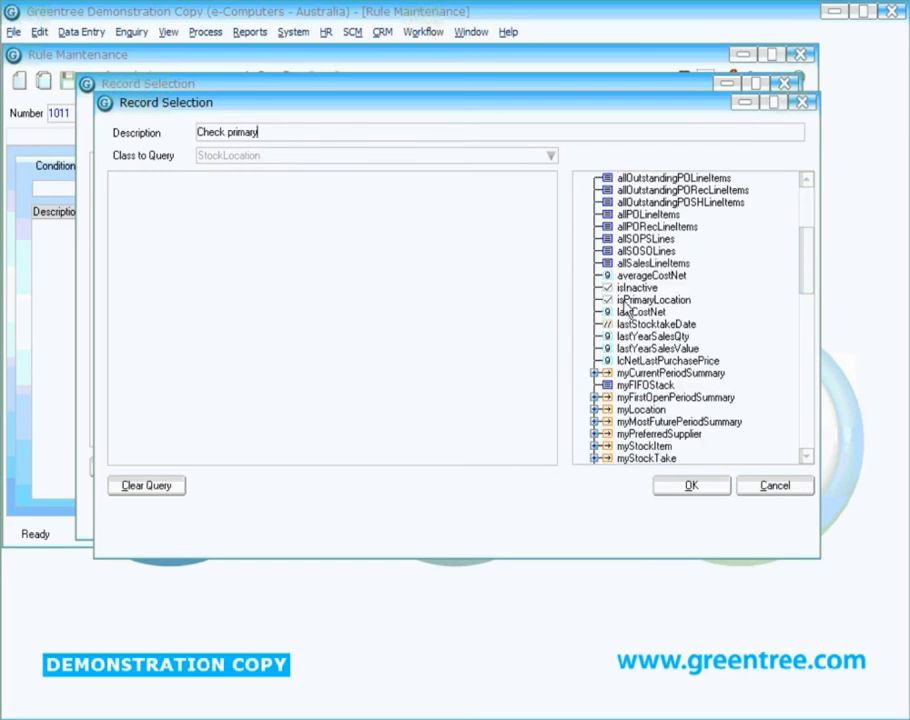
double_click(643, 300)
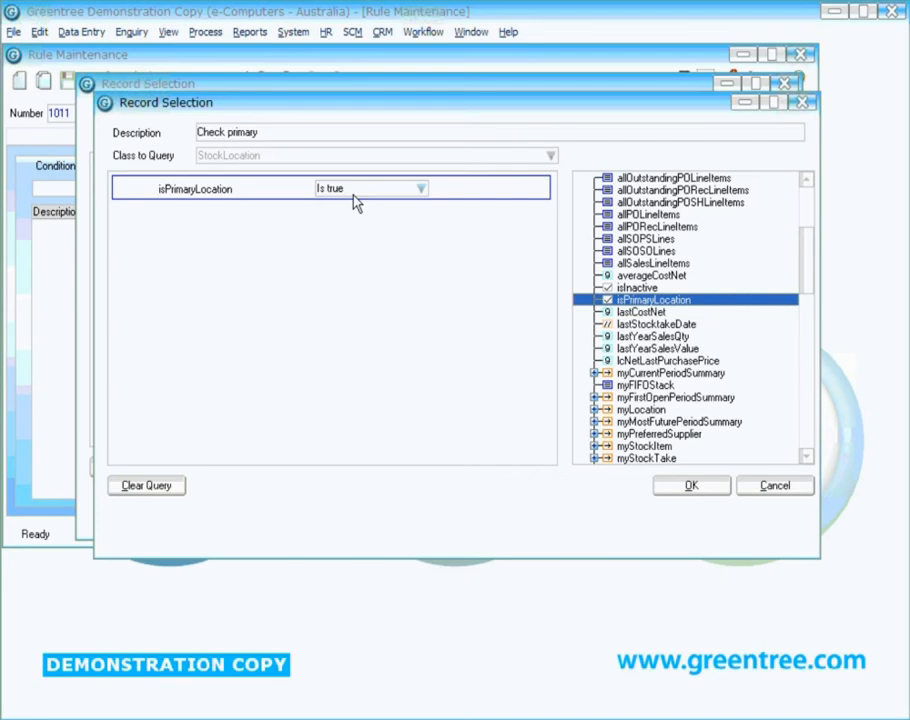
left_click(690, 485)
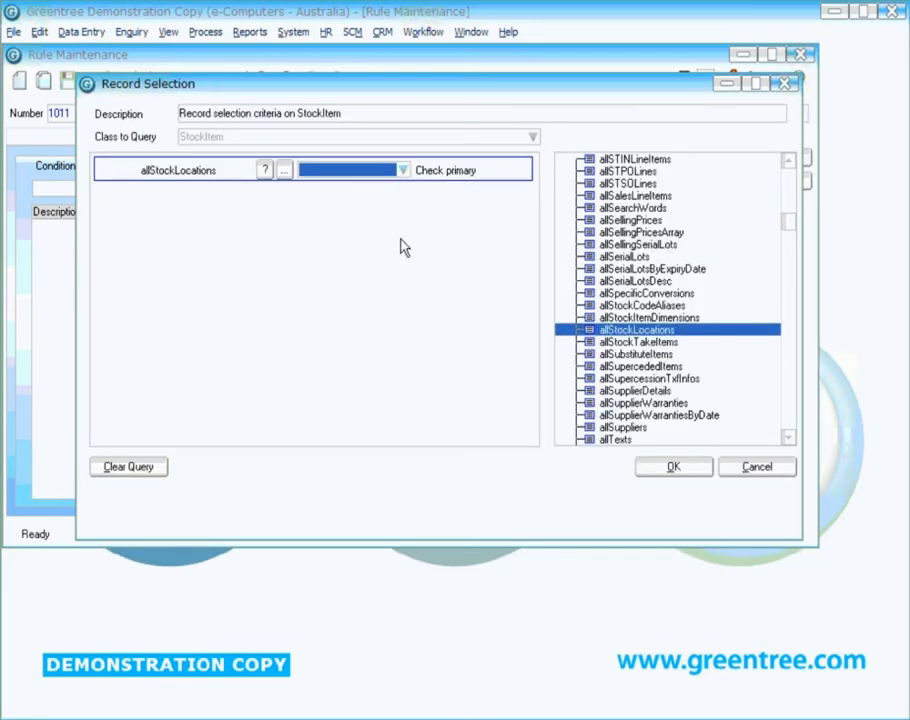
Step: Choose the operator that applies the Check primary sub-query to allStockLocations and accept the record selection criteria
left_click(403, 171)
left_click(350, 210)
left_click(655, 476)
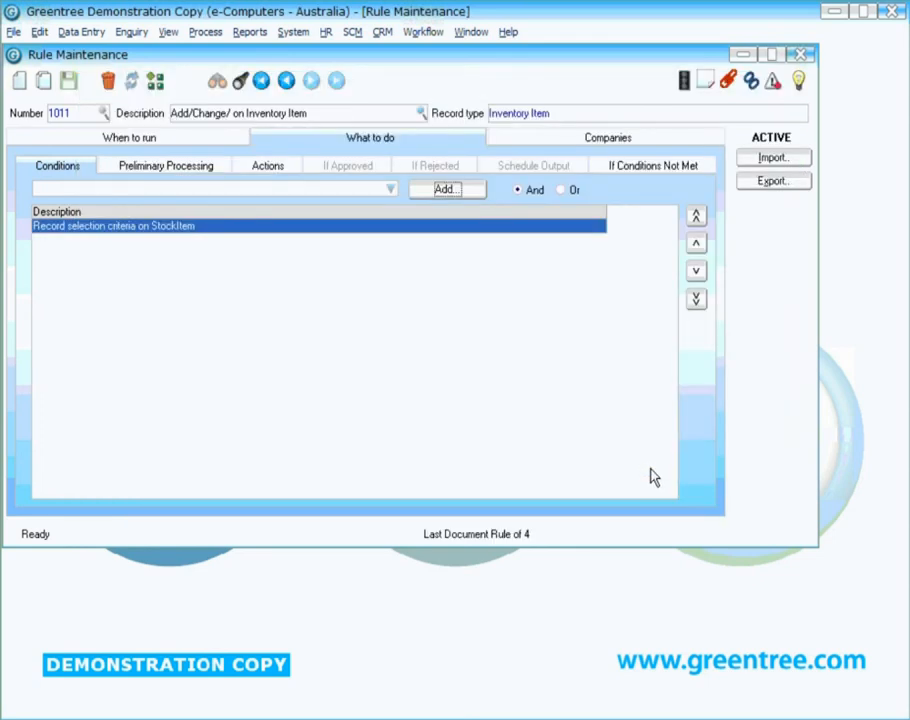
Step: Add a Display a popup message action to the rule with the text "You have not set a primary location for:" followed by a line break
left_click(278, 168)
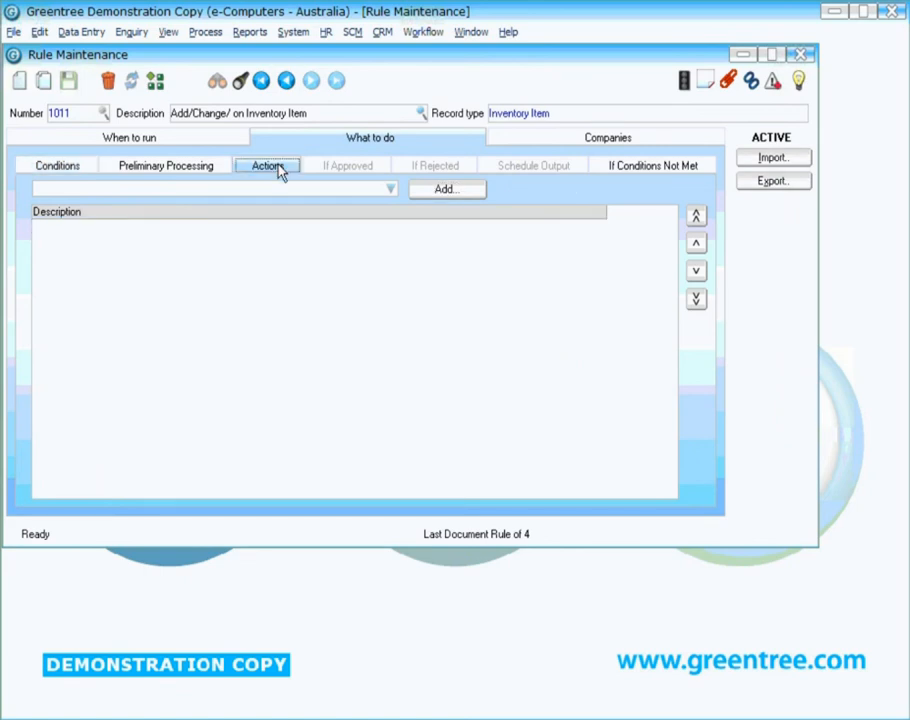
left_click(390, 190)
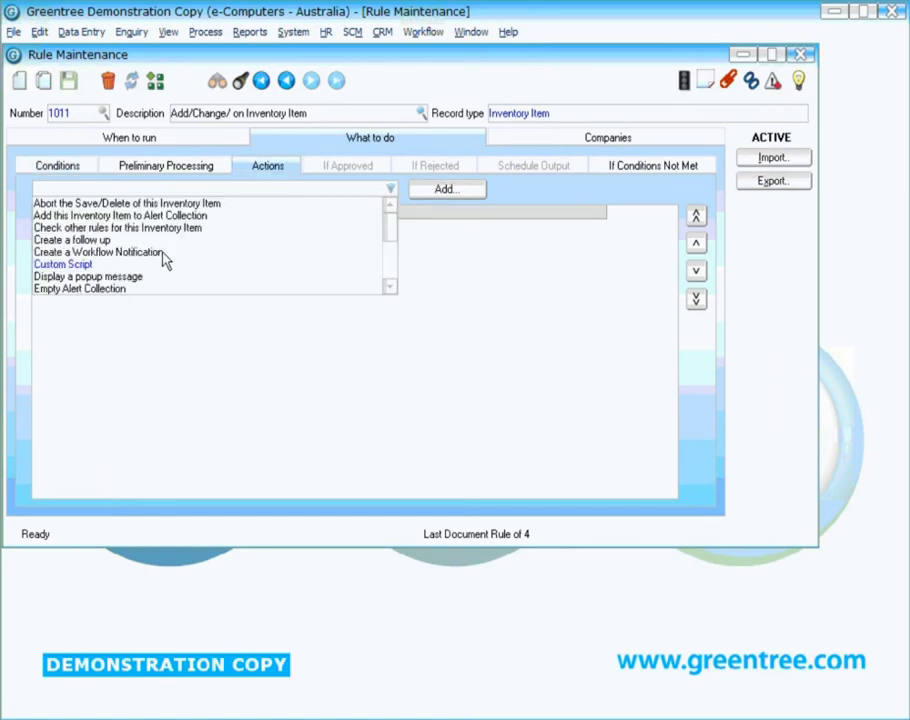
left_click(71, 281)
left_click(444, 190)
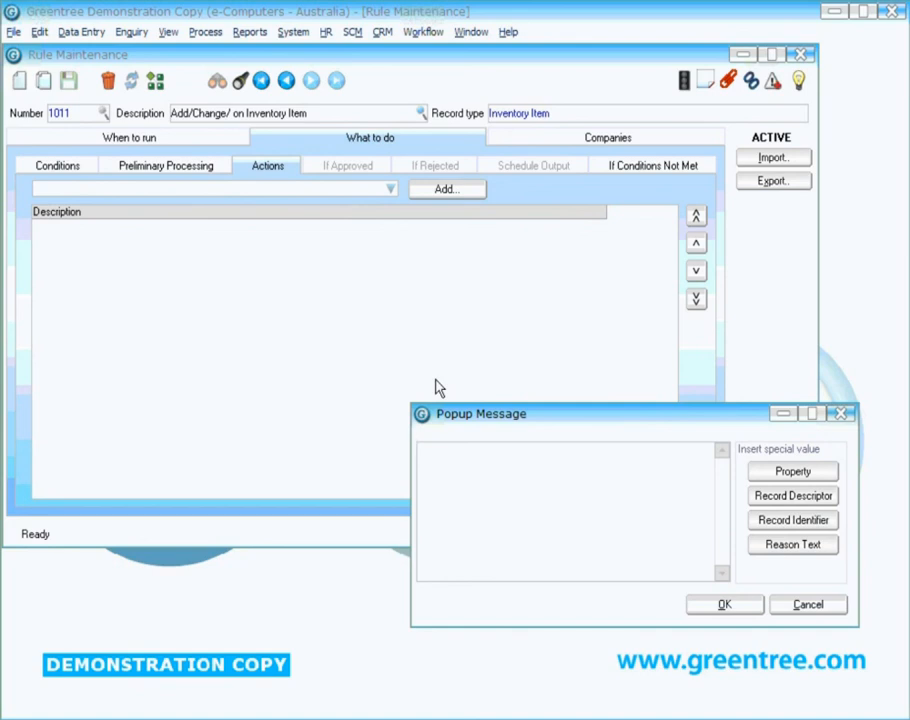
type("You have not set a primary location for:")
key("Return")
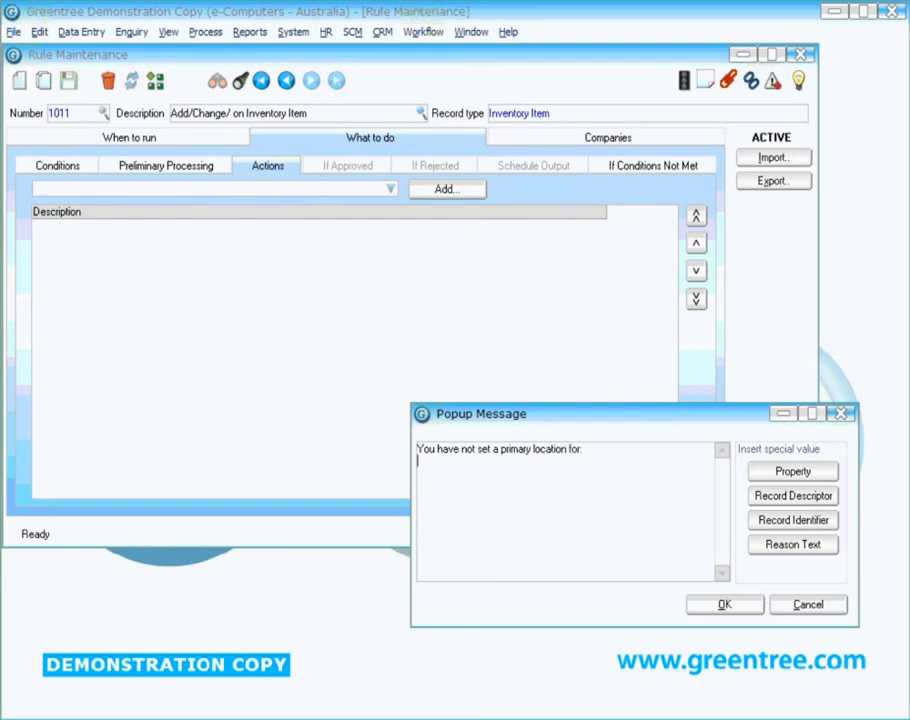
Step: Insert the StockItem description property on the second line of the popup message
left_click(781, 473)
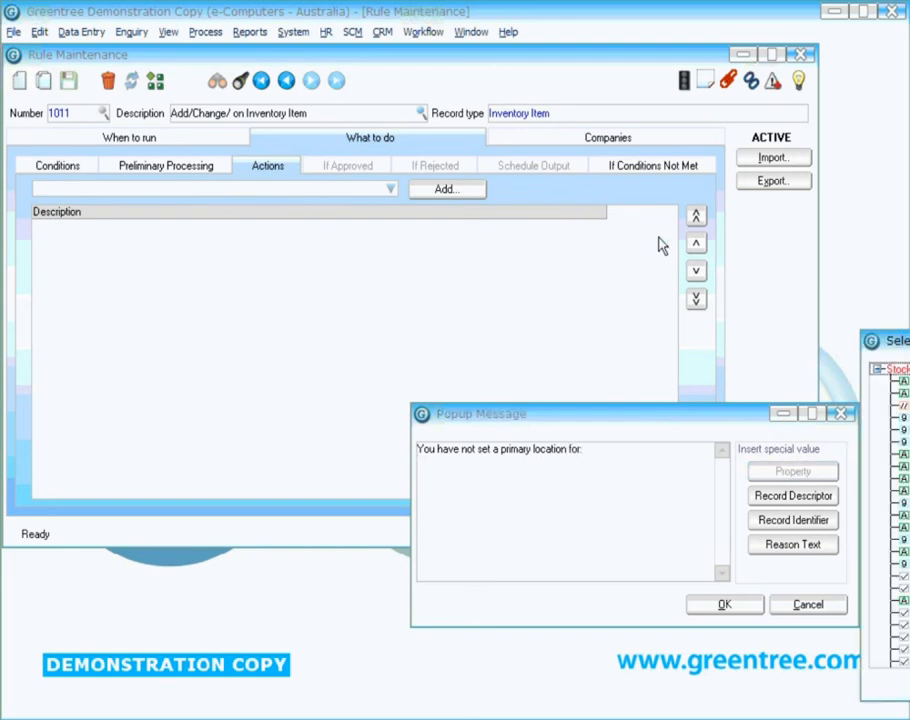
left_click_drag(892, 346, 661, 262)
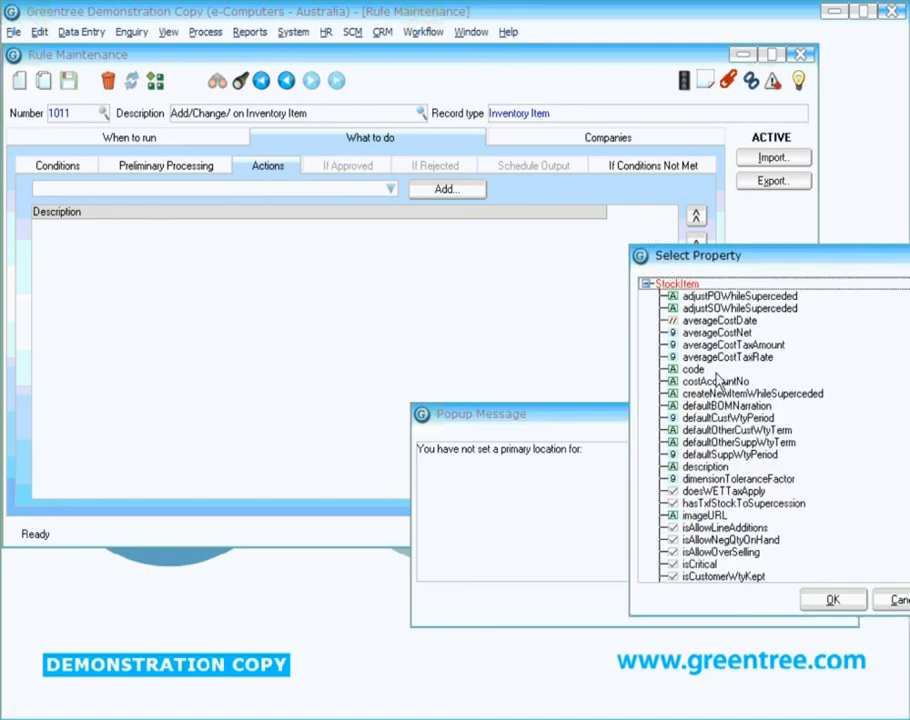
left_click(714, 467)
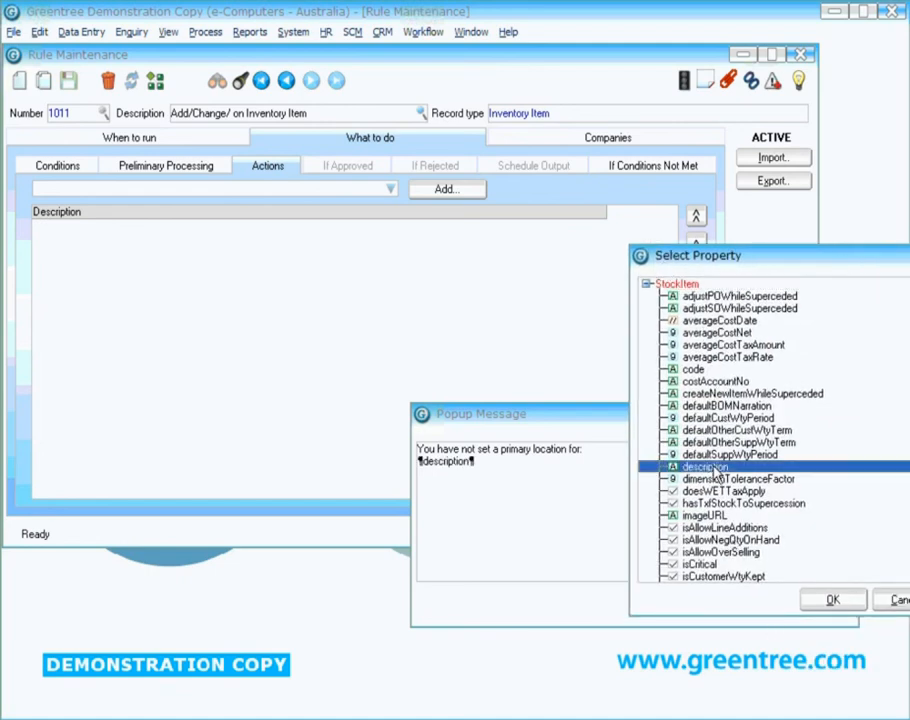
left_click(826, 598)
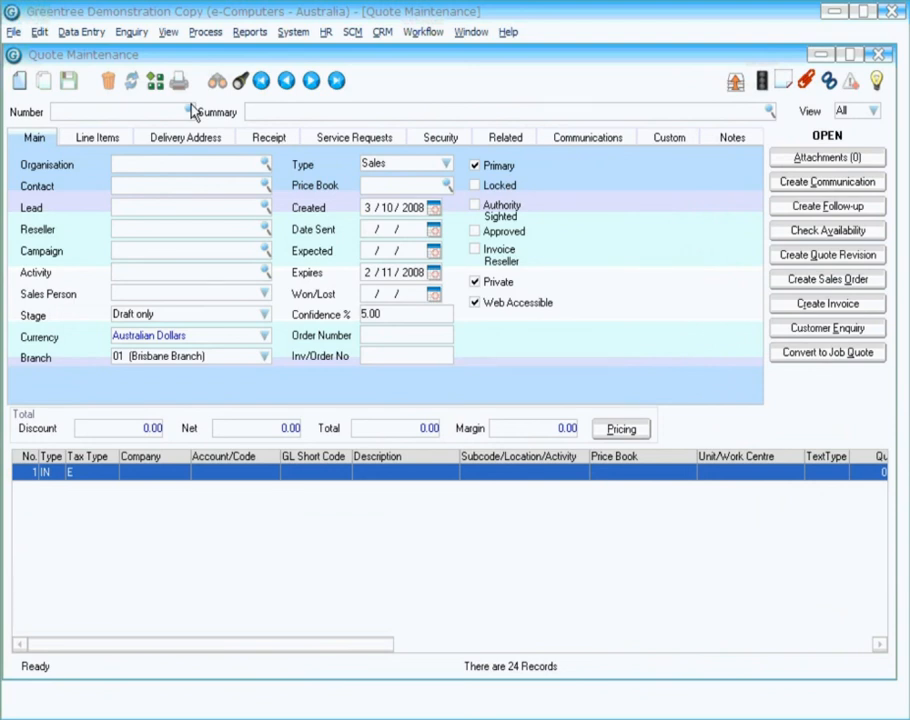
Step: Test the quote rule by selecting Kangan Education Unit as the new quote's organisation, and dismiss the instant alert
left_click(265, 164)
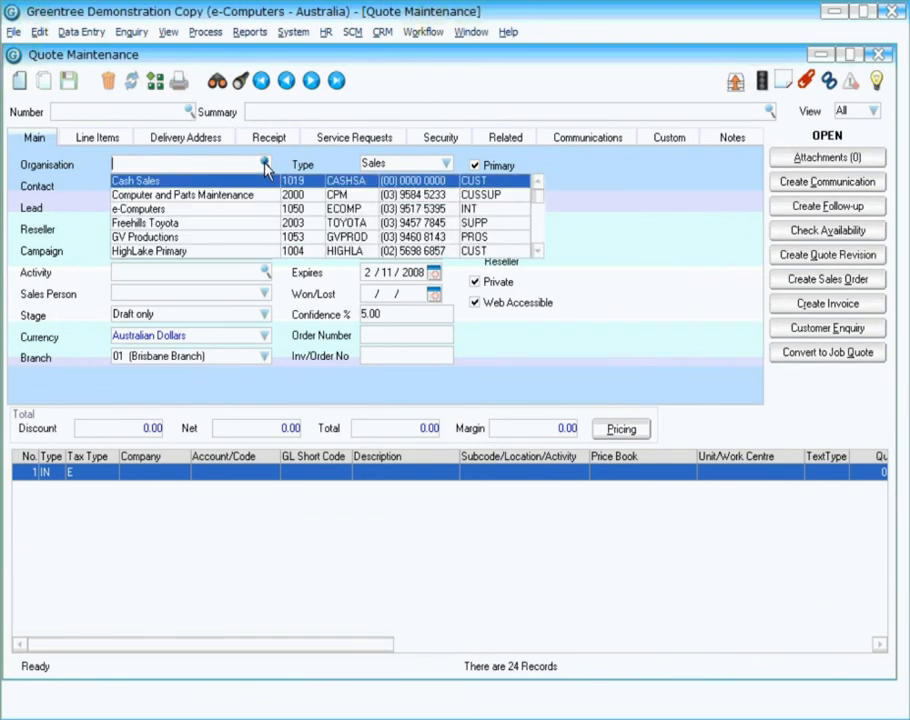
left_click(536, 246)
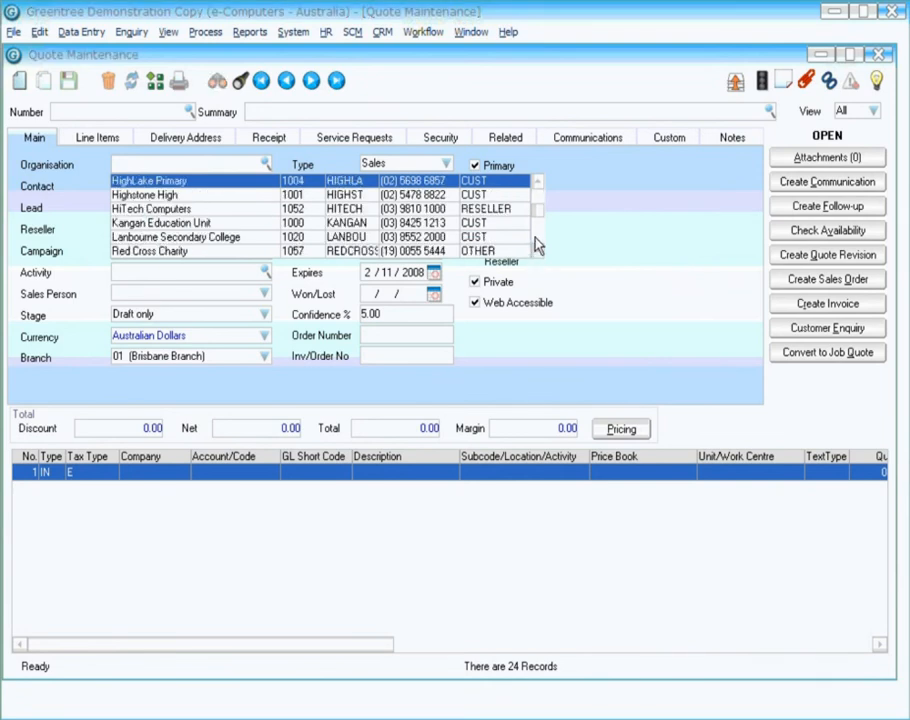
double_click(210, 226)
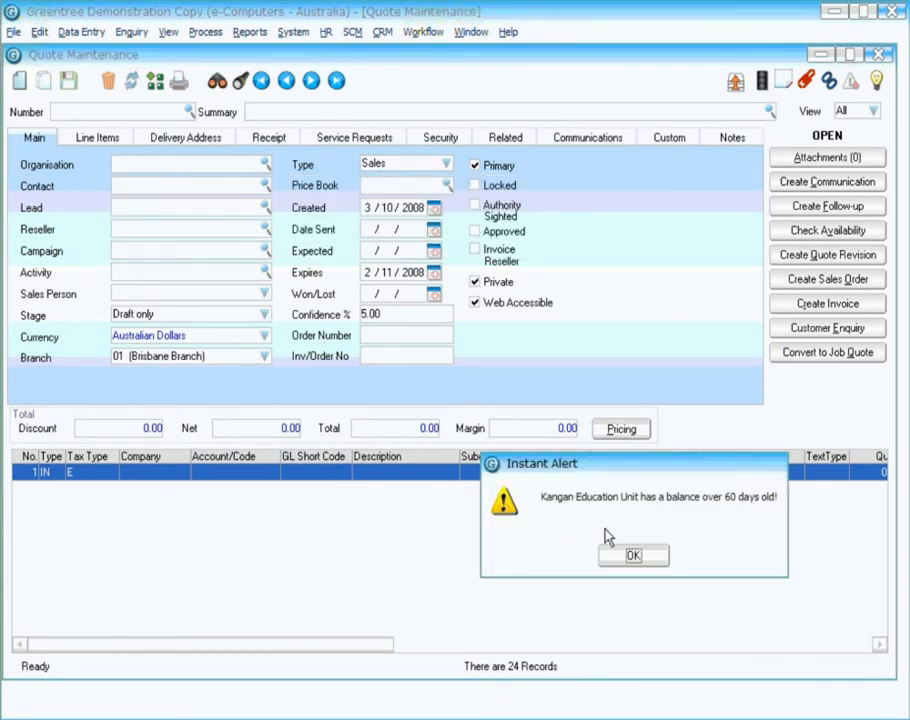
left_click(624, 558)
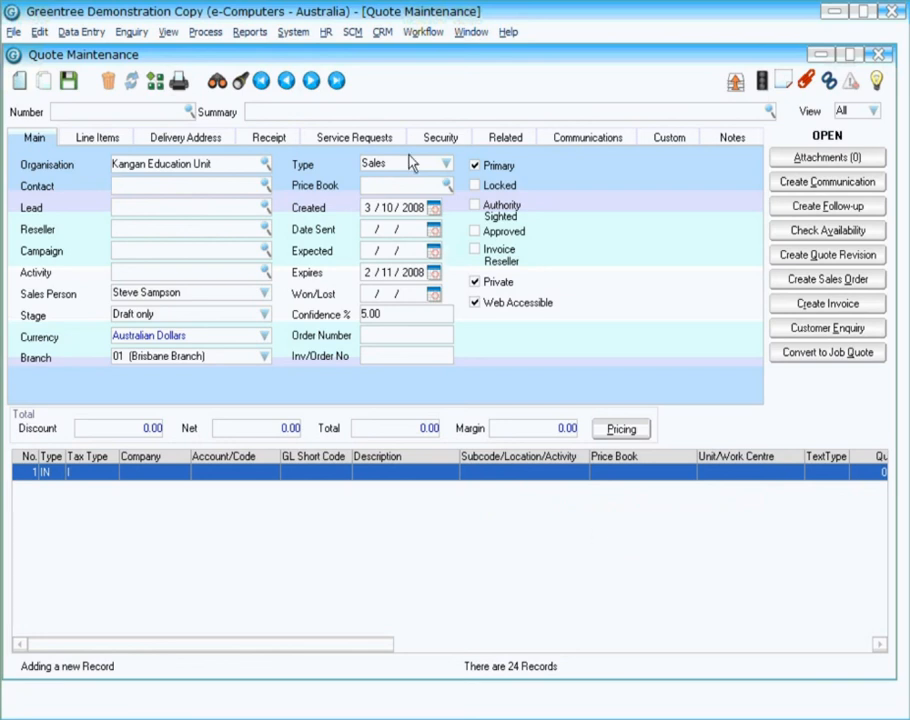
Step: Switch to the Inventory Item Maintenance window and save The Brand New Item without a primary location to test the rule
left_click(471, 31)
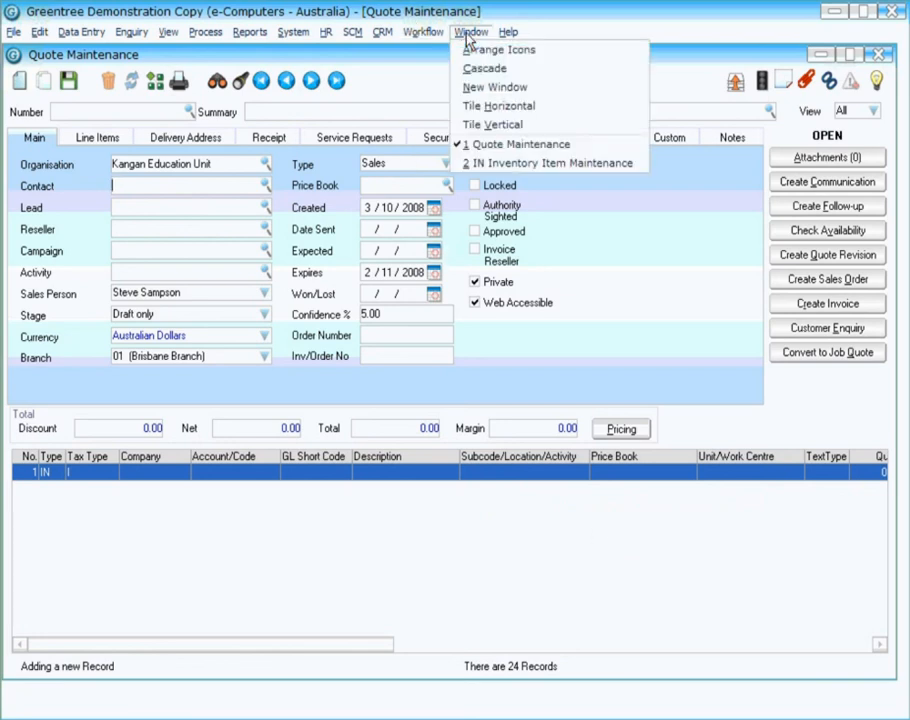
left_click(508, 164)
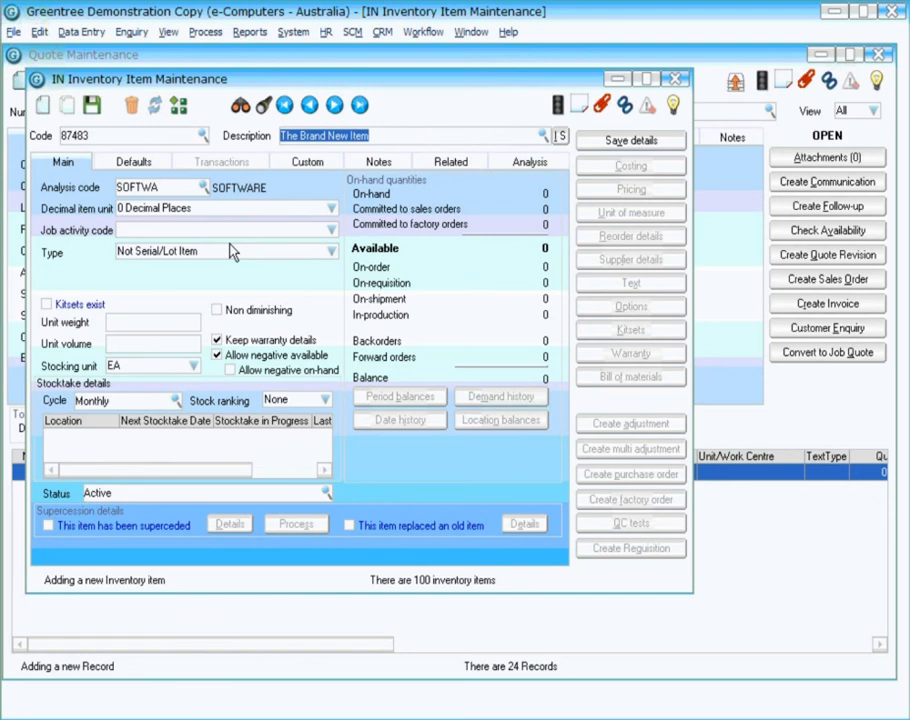
left_click(93, 112)
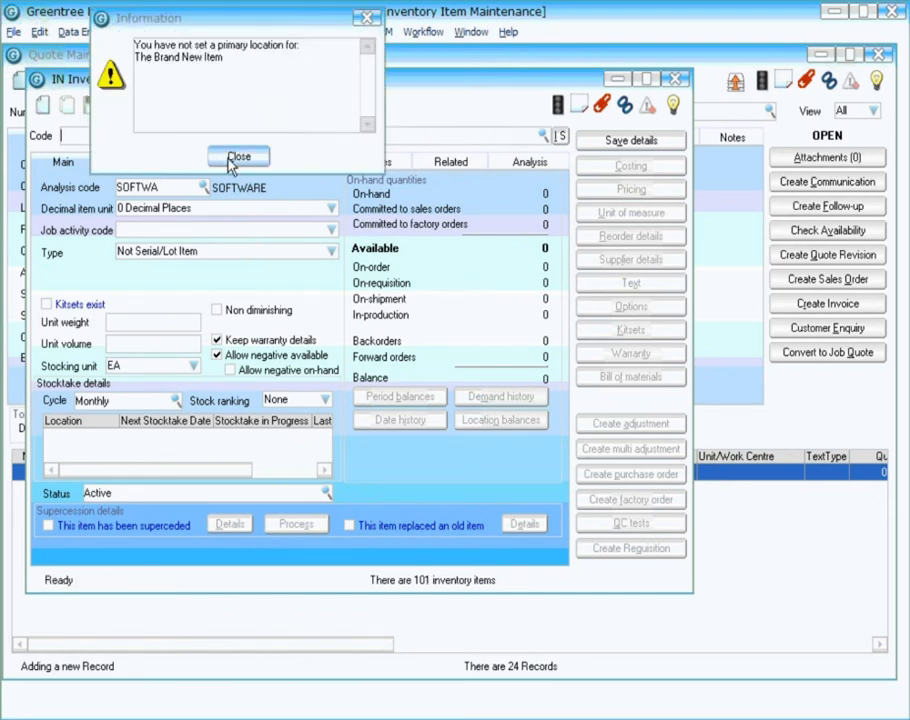